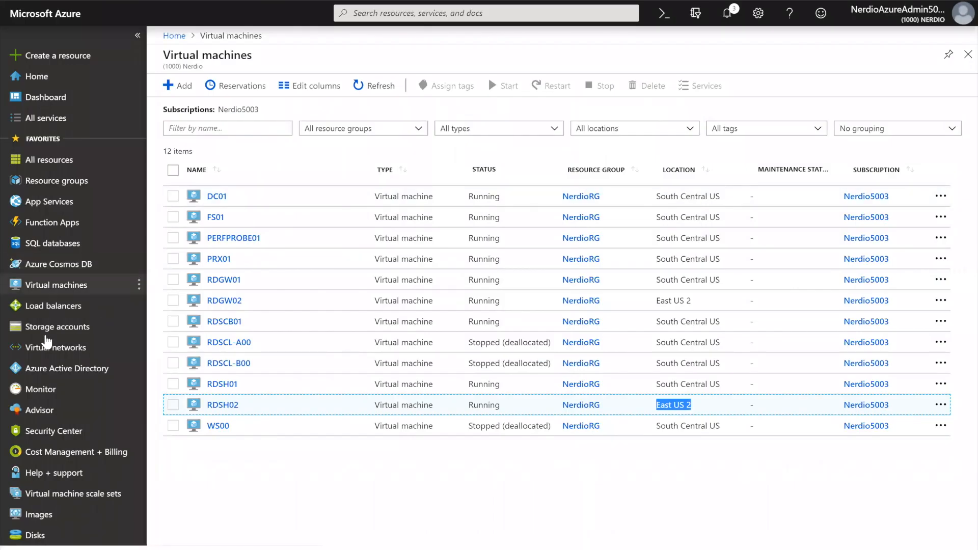
Search all Azure services for "vaul", open the Recovery Services vaults and open NerdioBackupVault
click(45, 118)
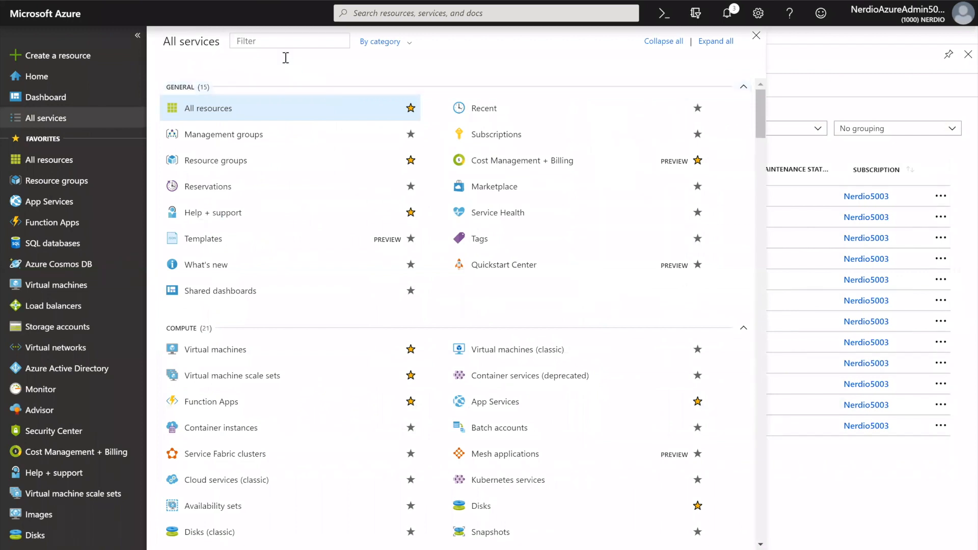
text(vaul)
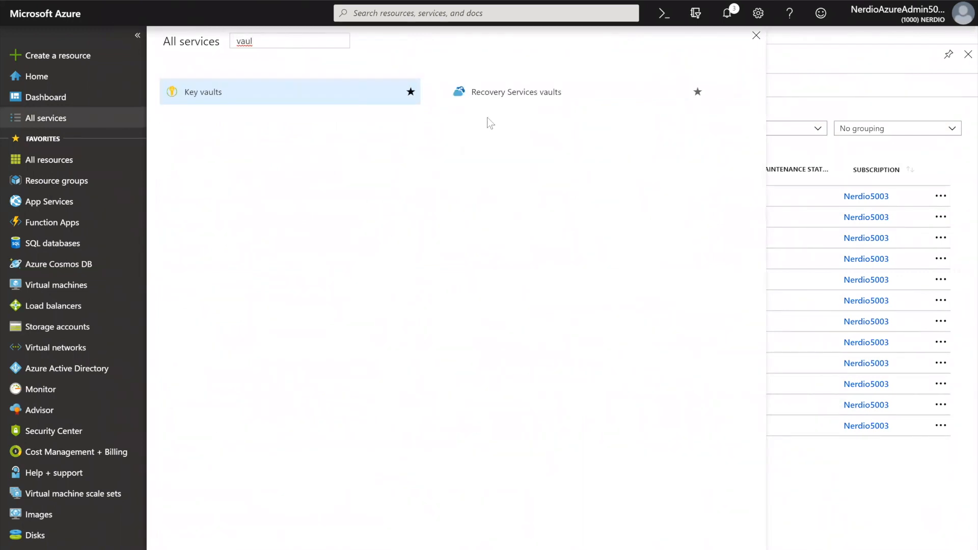
click(502, 92)
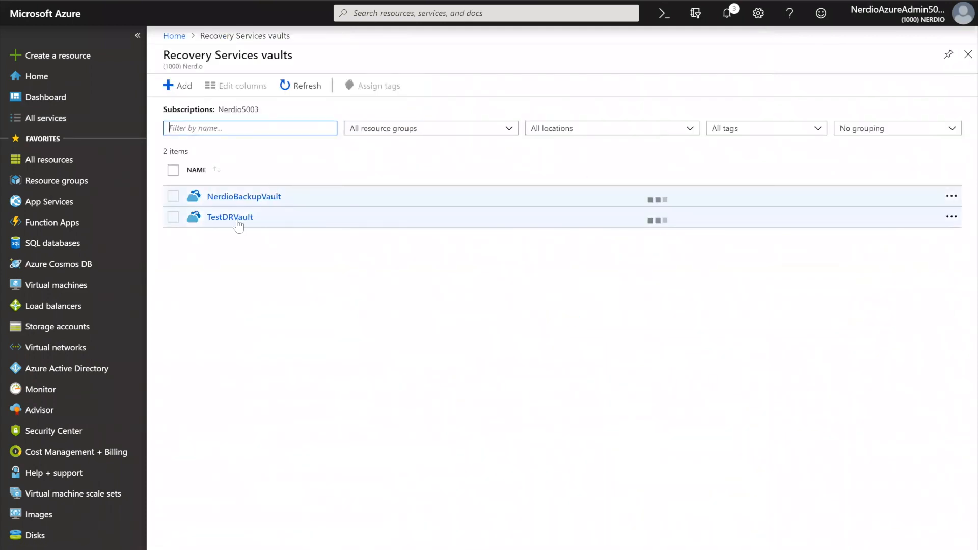
click(232, 198)
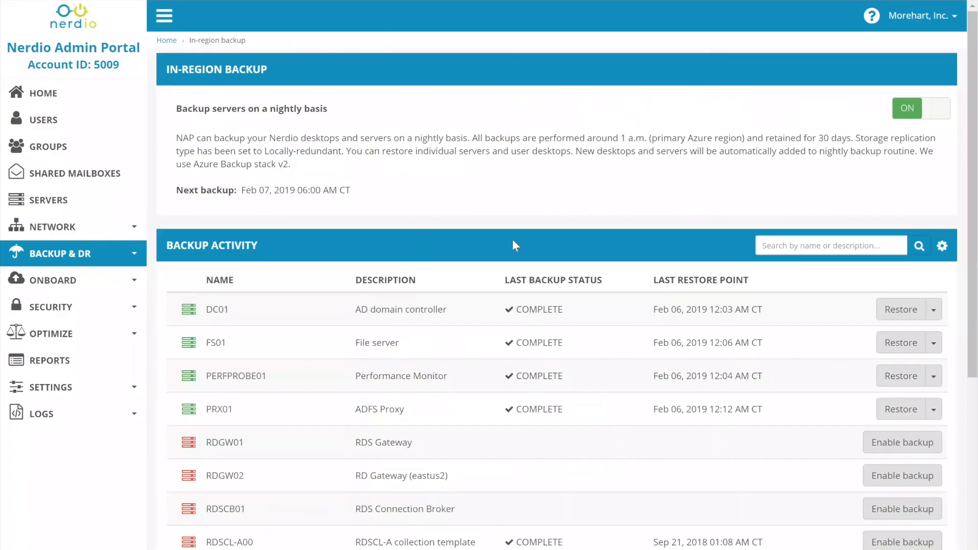
Open BackupPolicy5009 from the backup policies of NerdioBackupVault in the Azure portal
scroll(512, 243, down, 3)
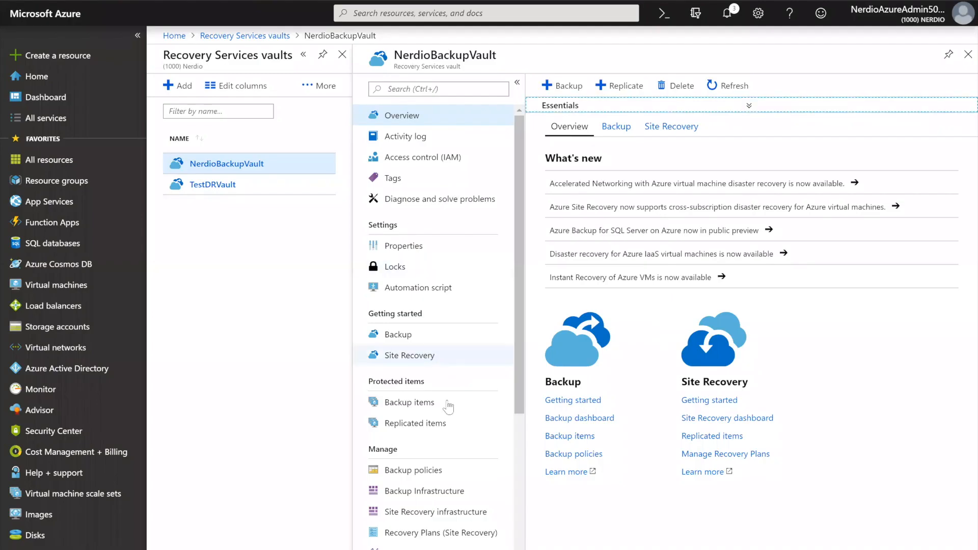
scroll(455, 383, down, 3)
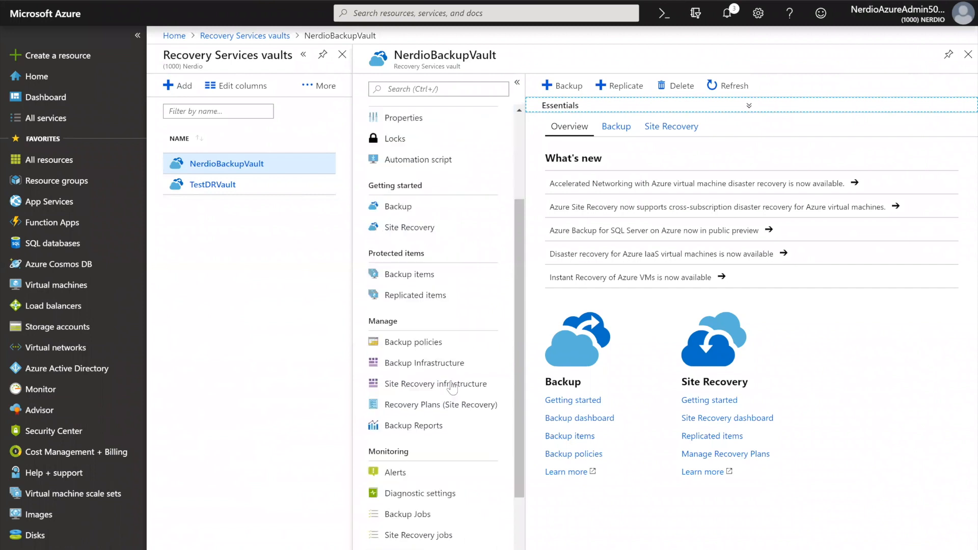
click(413, 340)
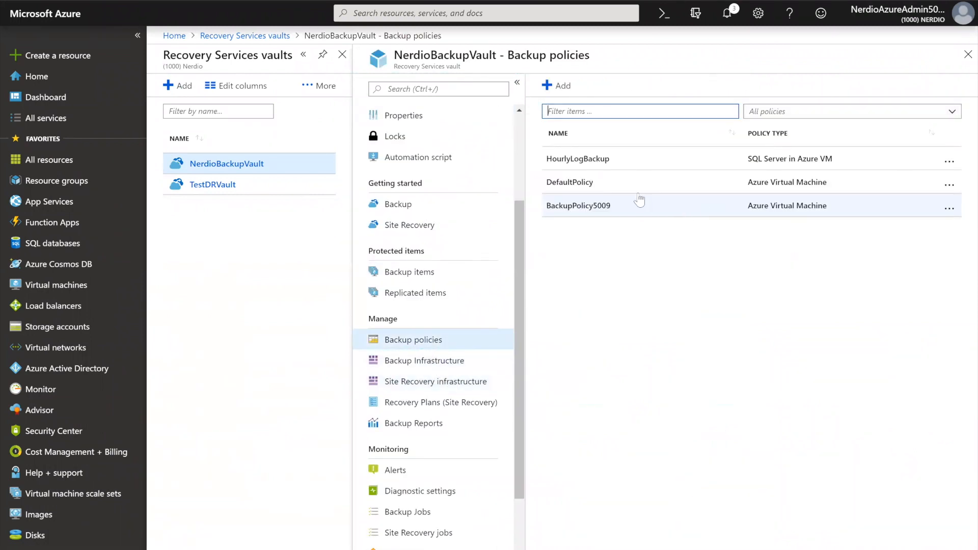
click(592, 211)
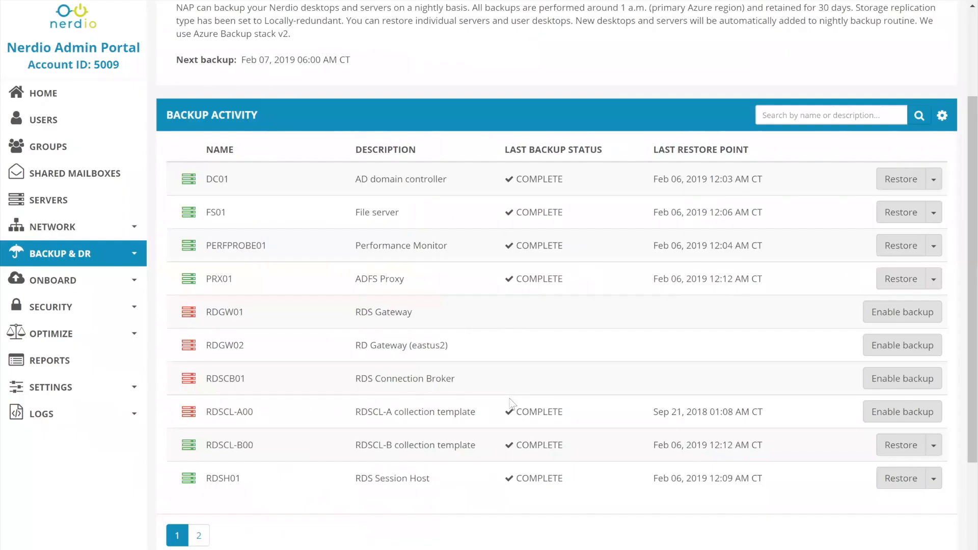
Switch to the Nerdio Admin Portal and examine the in-region backup activity, including the servers' last backup status
scroll(511, 404, up, 3)
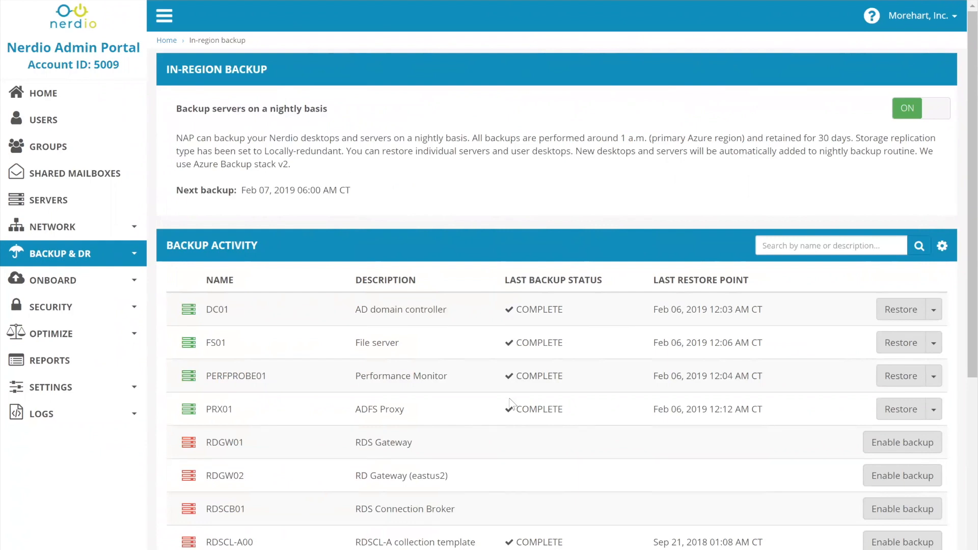
scroll(511, 405, down, 2)
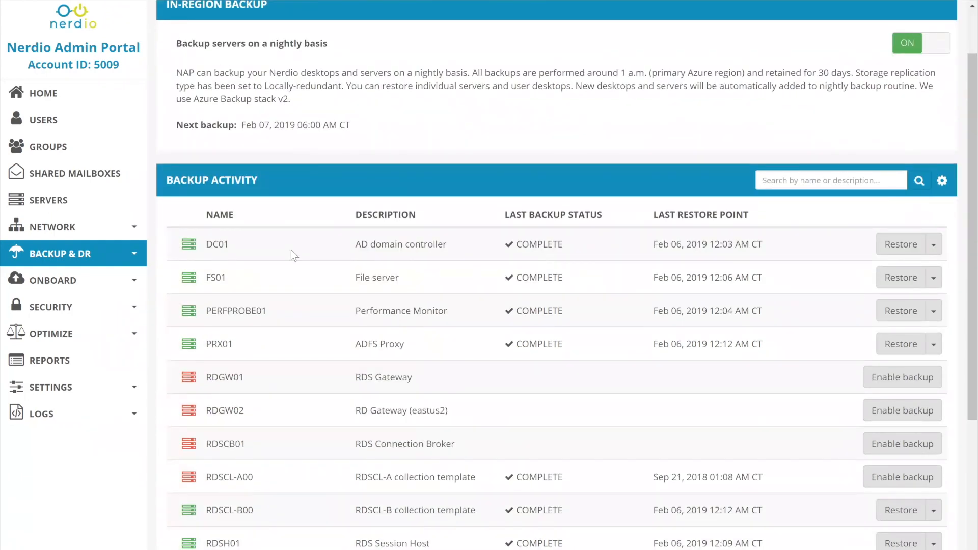
mouse_move(192, 317)
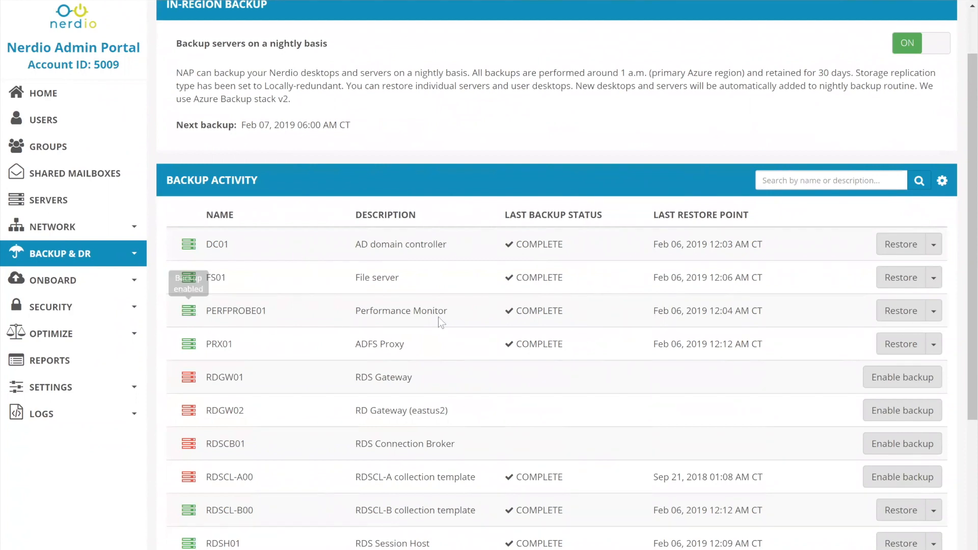
double_click(538, 317)
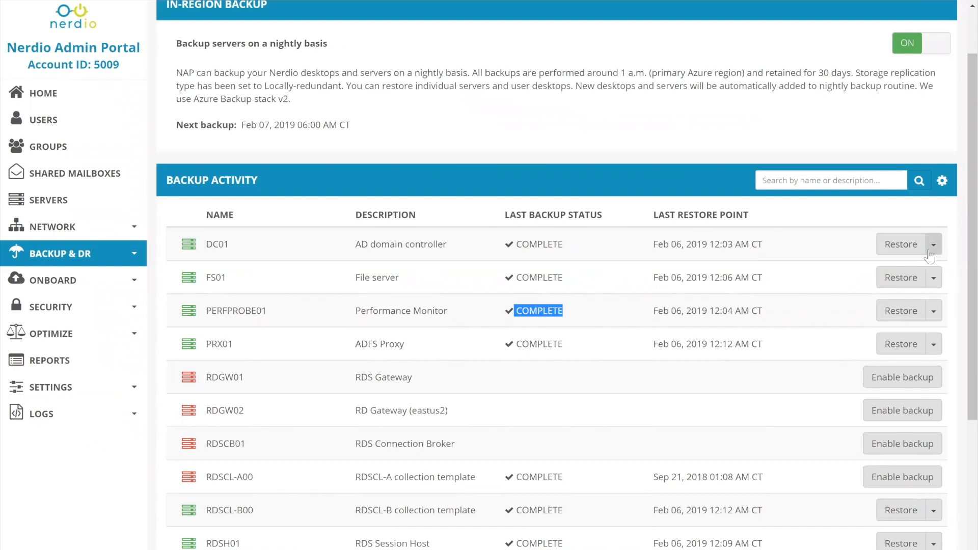
Prepare a restore of DC01 to the Jan 09, 2019 12:05 AM CT backup, acknowledge the warnings, and close without confirming
click(914, 247)
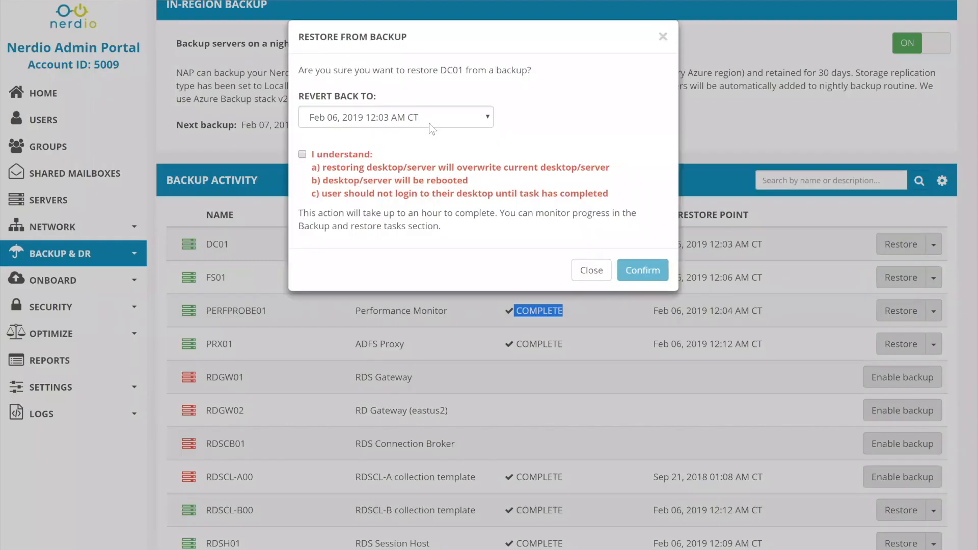
click(429, 121)
scroll(414, 260, down, 5)
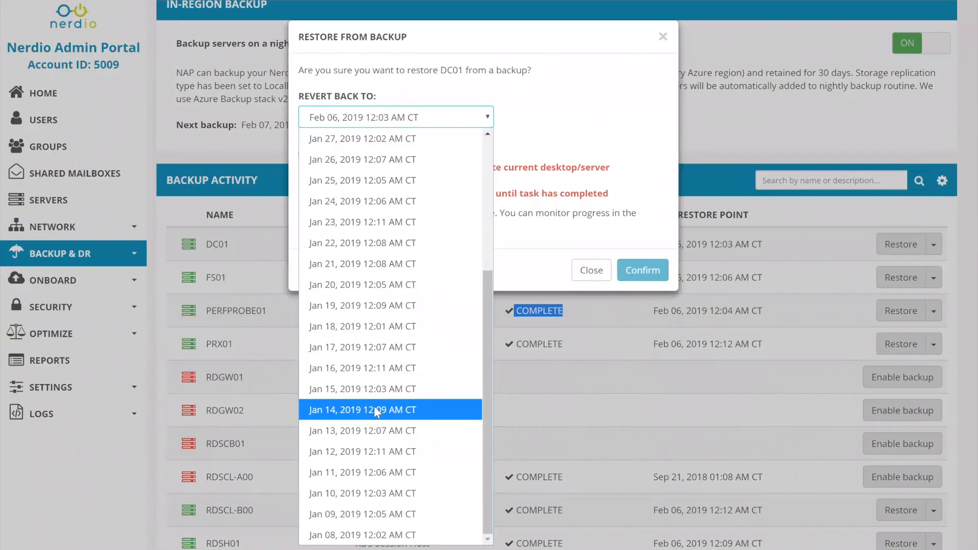
scroll(375, 408, up, 5)
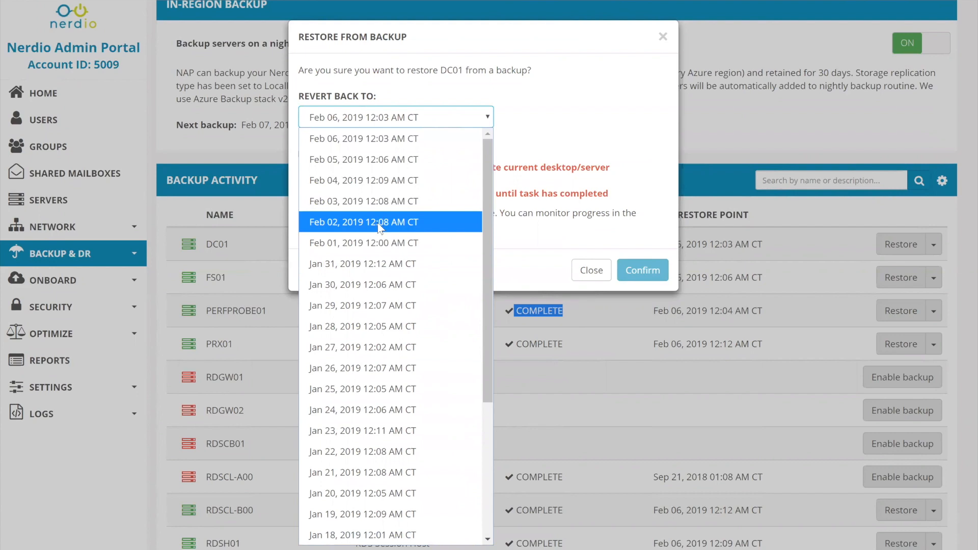
scroll(380, 331, down, 3)
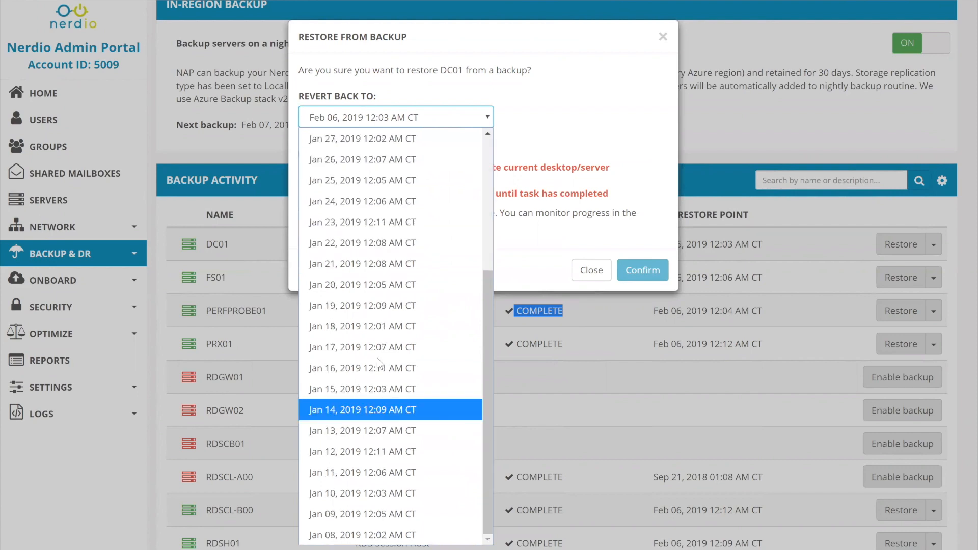
click(355, 516)
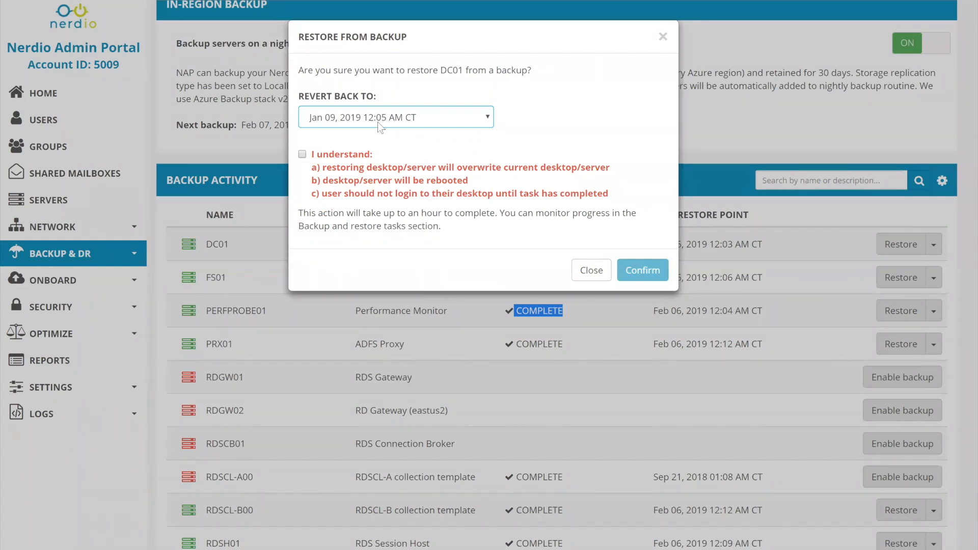
click(303, 154)
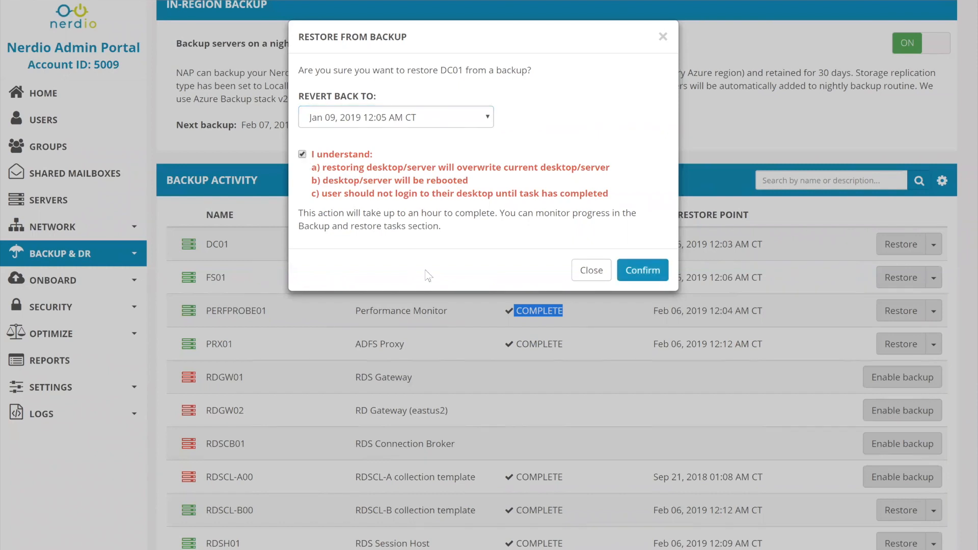
click(590, 271)
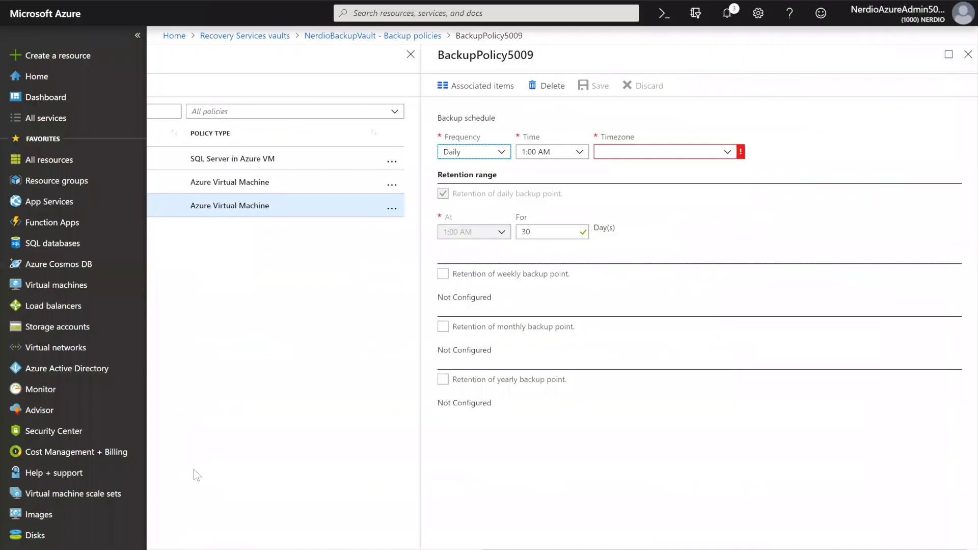
drag(601, 549, 275, 549)
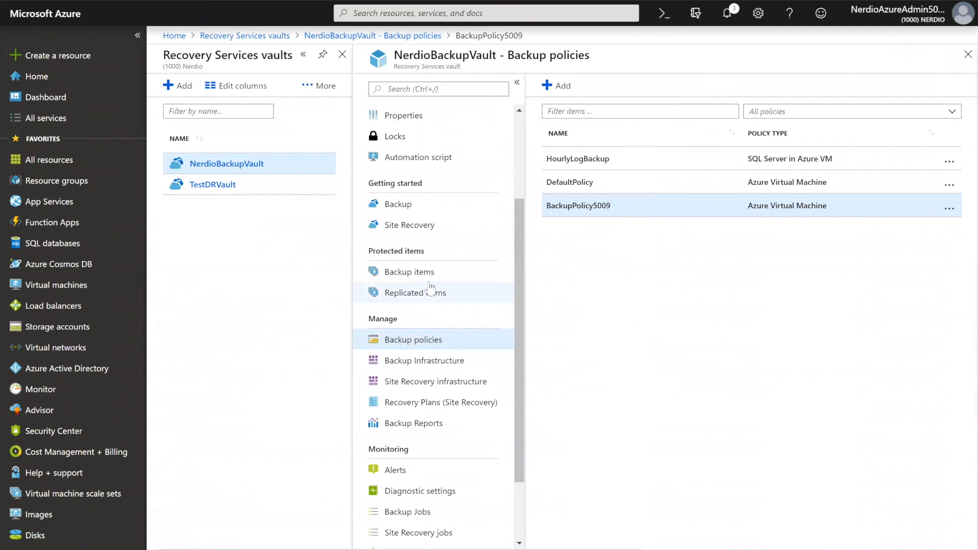
scroll(433, 446, down, 3)
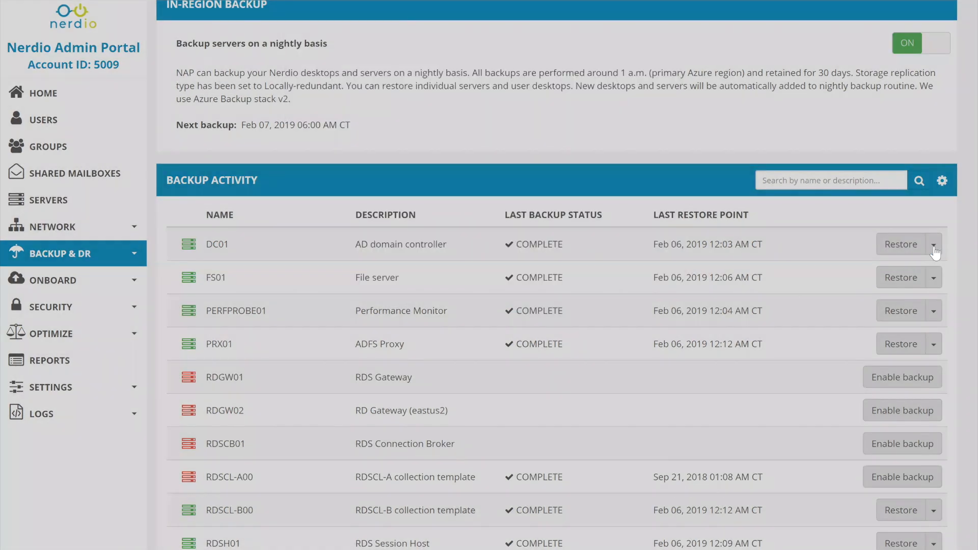
Start an immediate backup of DC01 in the Nerdio Admin Portal and confirm it
click(936, 252)
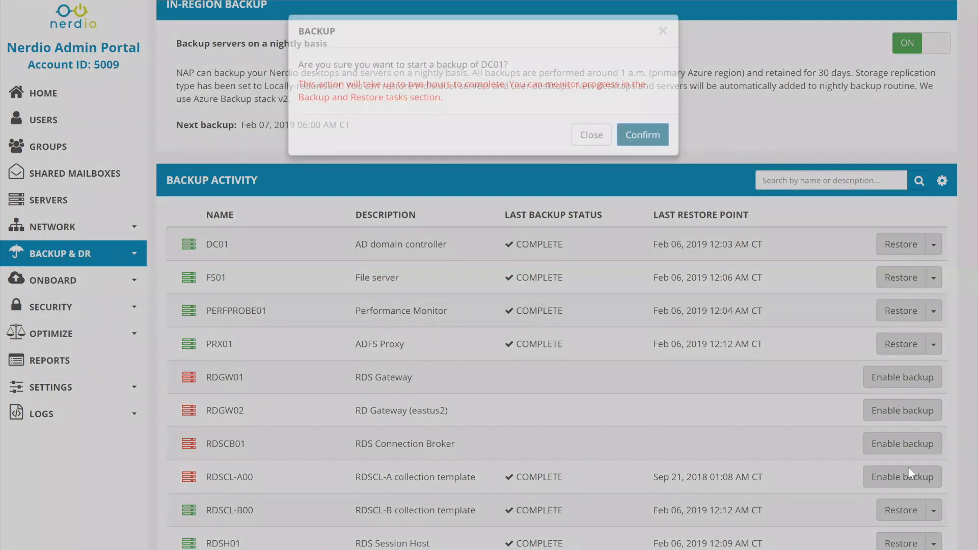
click(640, 134)
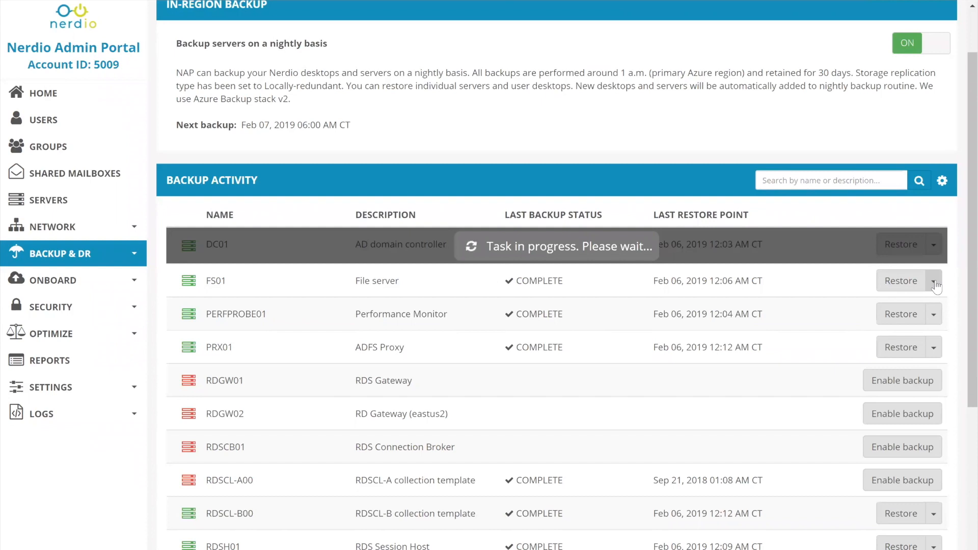
Prepare to remove FS01 from the backup routine without deleting its previous backups, and close the dialog without confirming
click(934, 284)
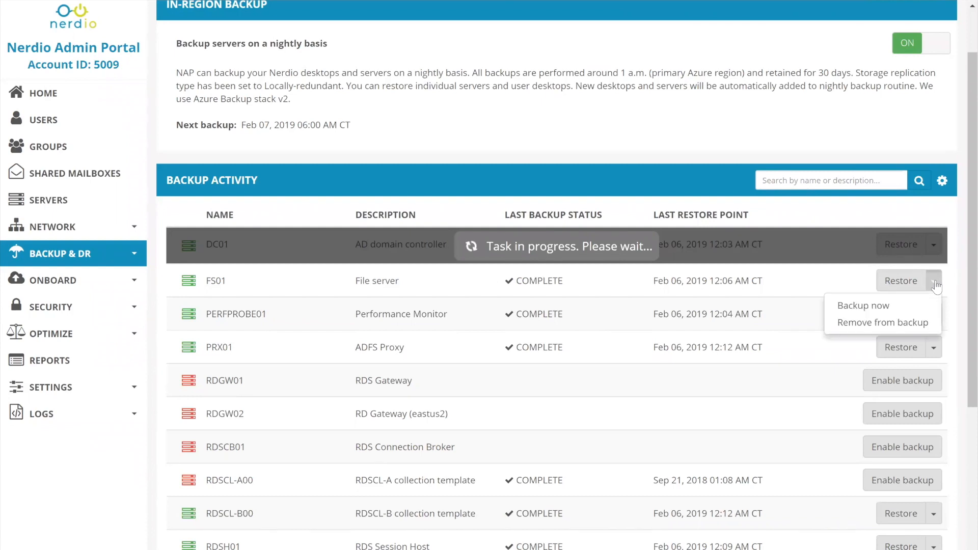
click(664, 382)
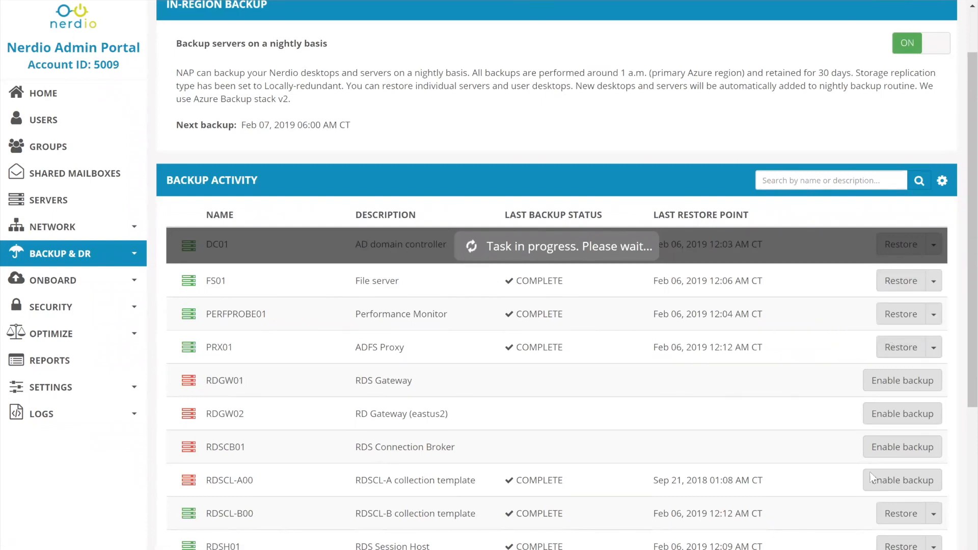
click(934, 280)
click(895, 323)
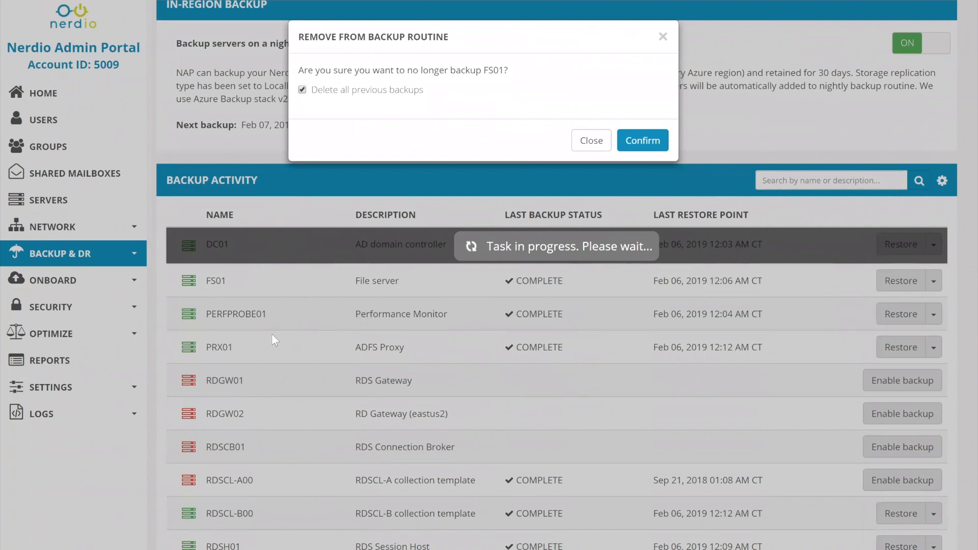
click(302, 90)
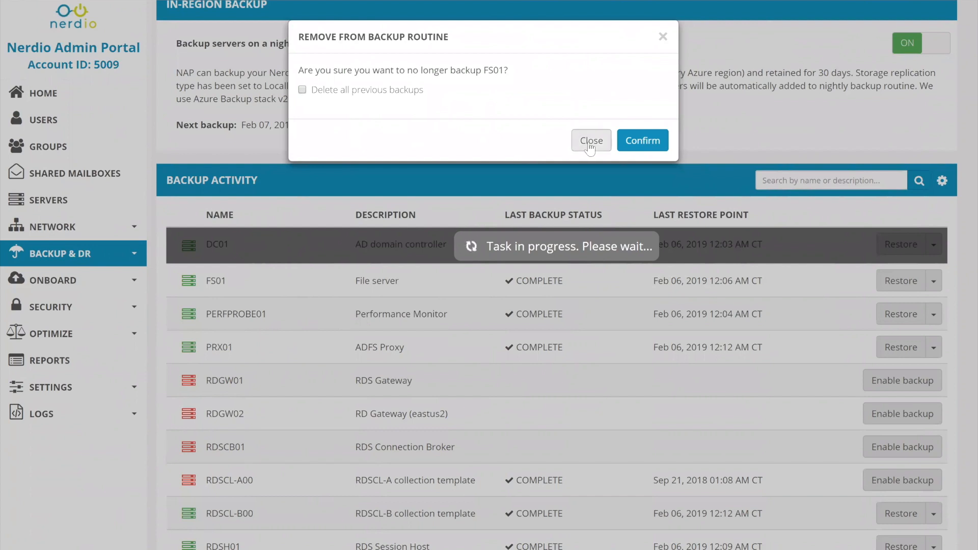
click(934, 284)
click(935, 286)
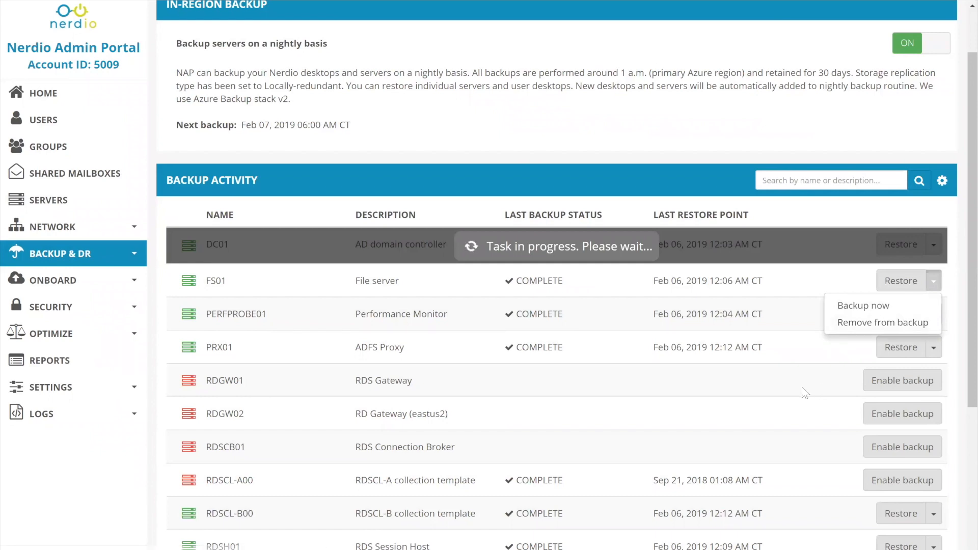
click(798, 403)
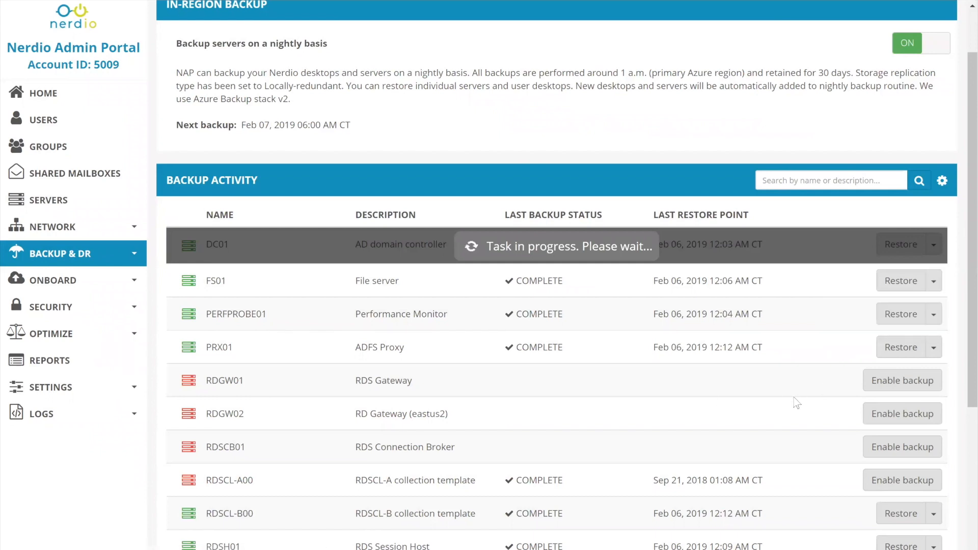
Enable backup for RDGW01 and confirm adding it to the nightly backup routine
click(907, 386)
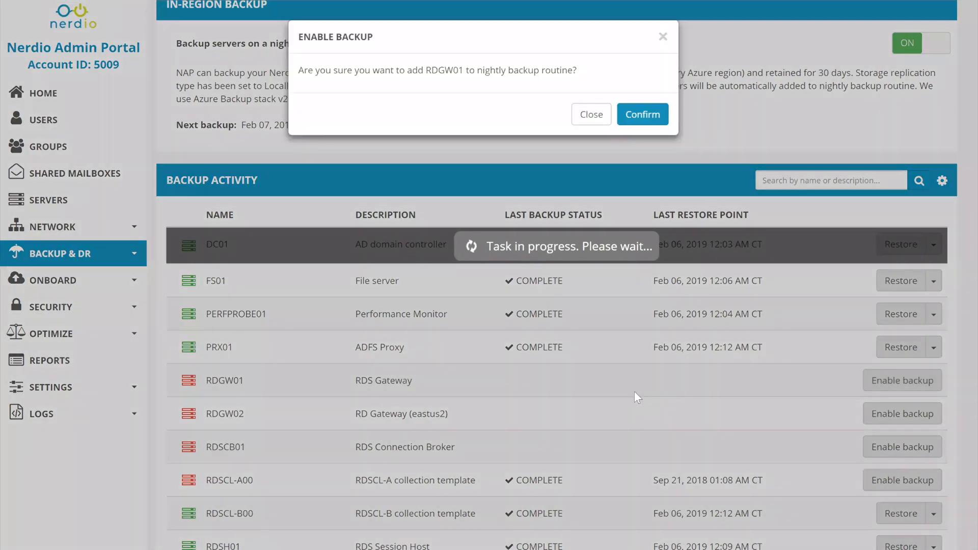
click(642, 114)
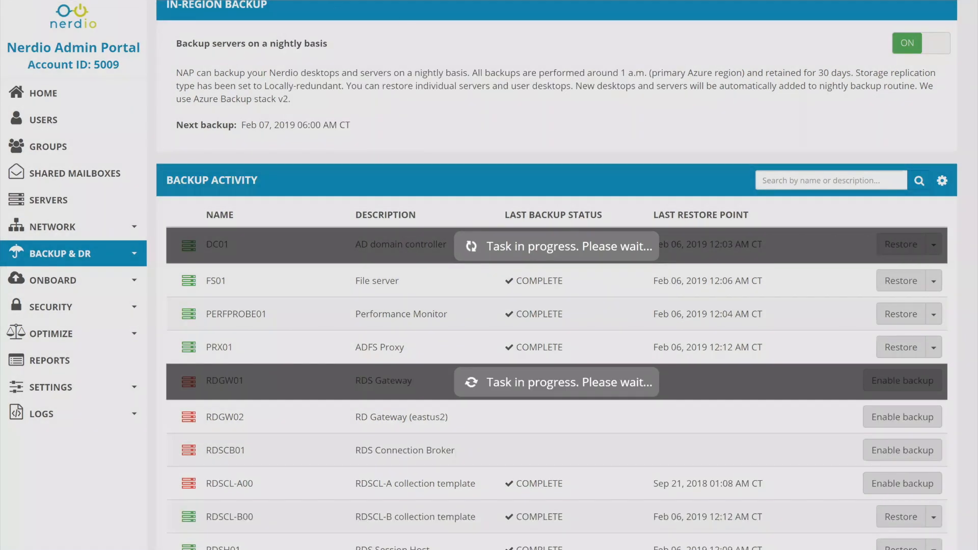
scroll(448, 305, down, 1)
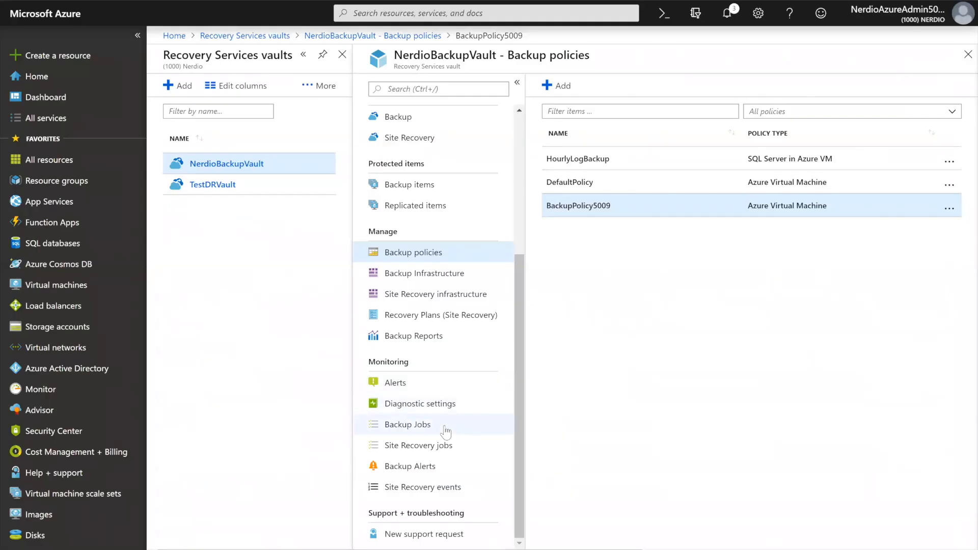
Open the notification settings and examine the backup operations alert and the additional email recipient field
click(444, 428)
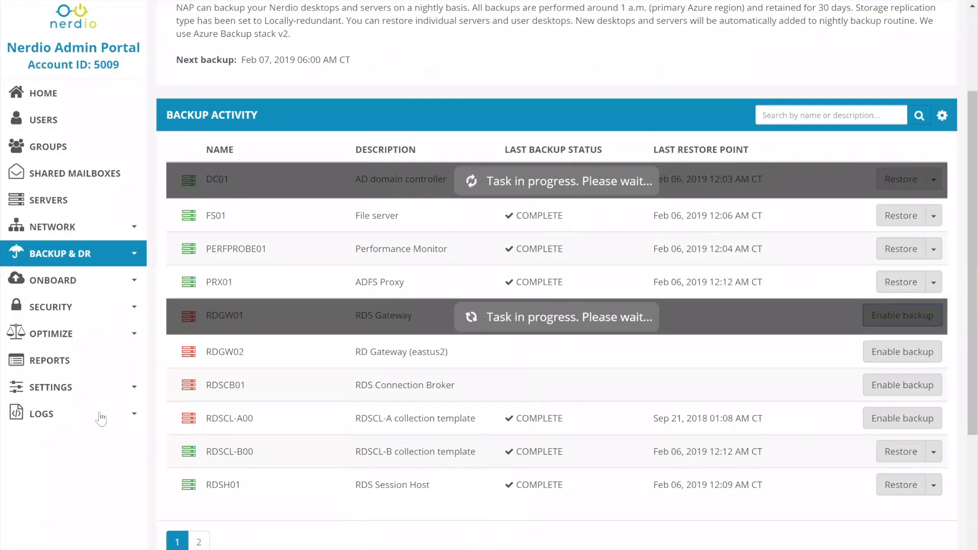
click(92, 395)
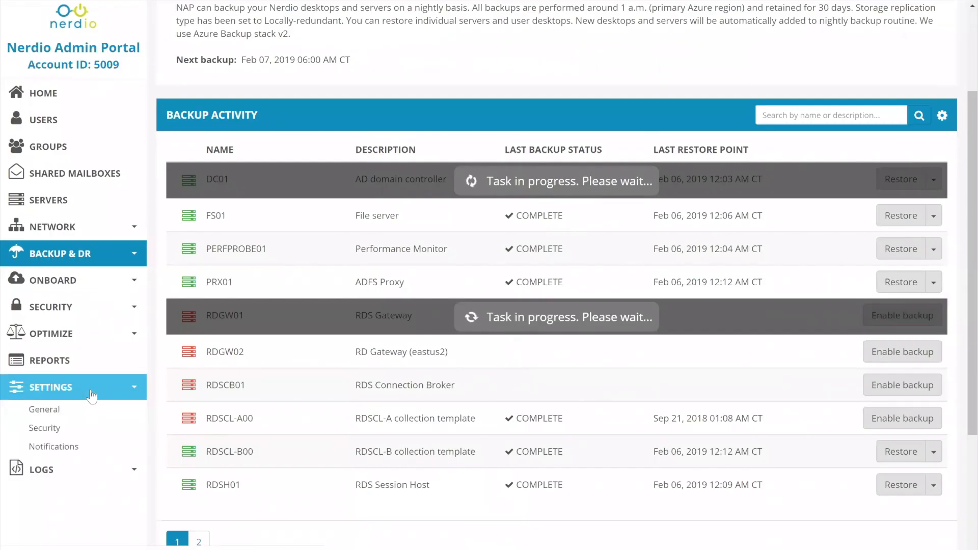
click(76, 448)
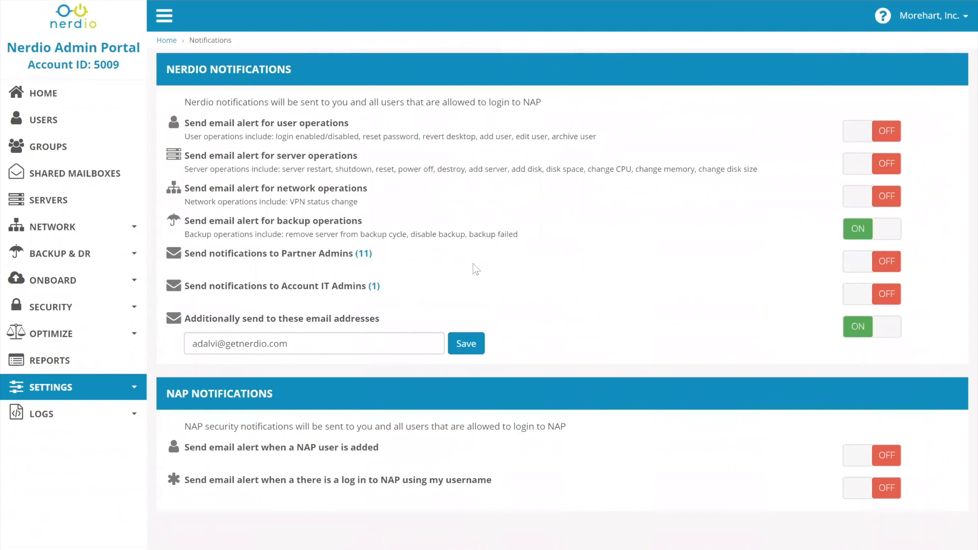
drag(468, 234, 525, 238)
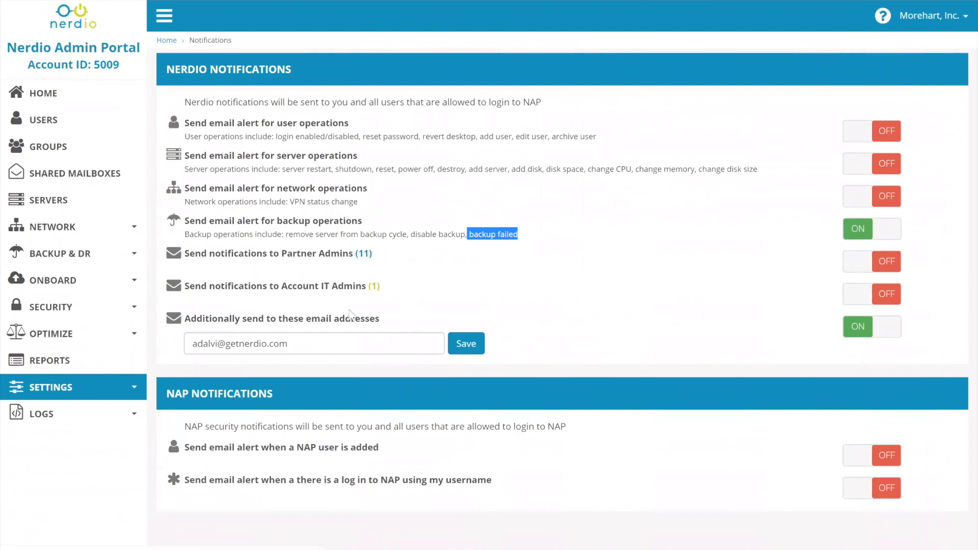
triple_click(271, 344)
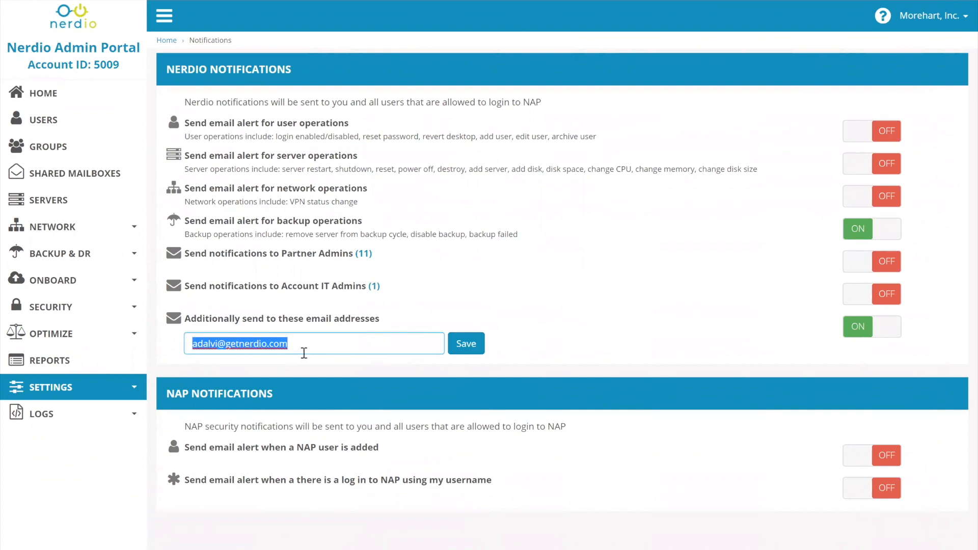
Return to the in-region backup page, then switch to the Azure portal and look over the NerdioBackupVault options
click(93, 254)
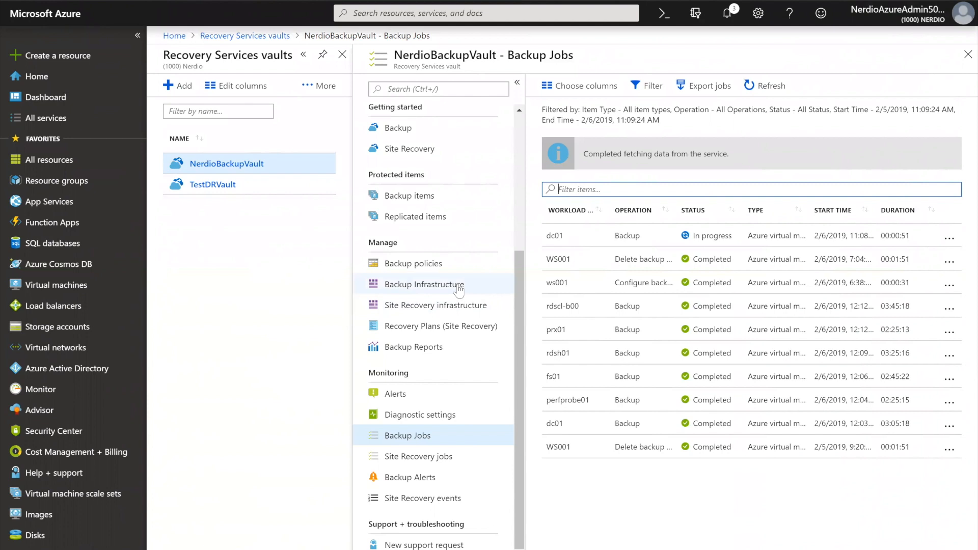
scroll(451, 289, up, 4)
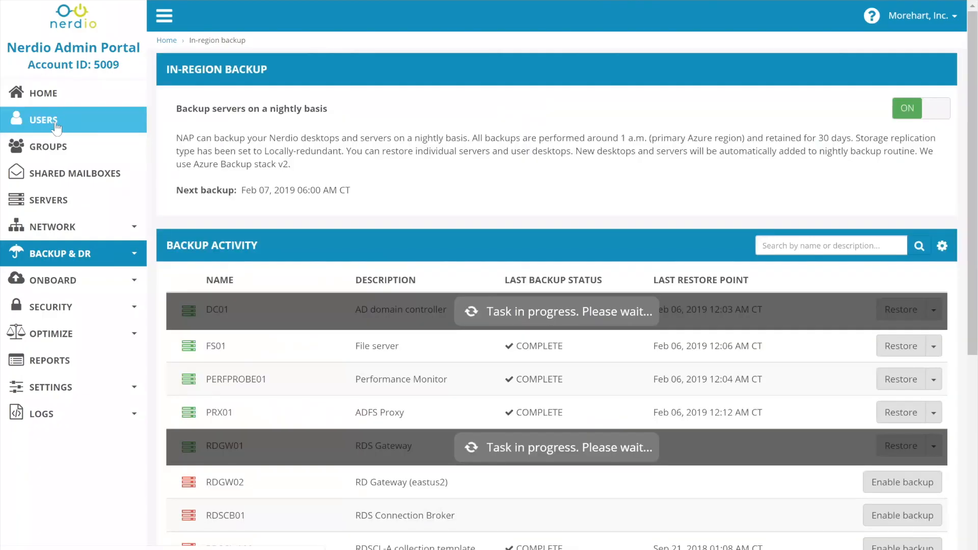
Generate and open the RDP file for the IT admin user on RDSCL-A, and connect by entering the account password
click(56, 125)
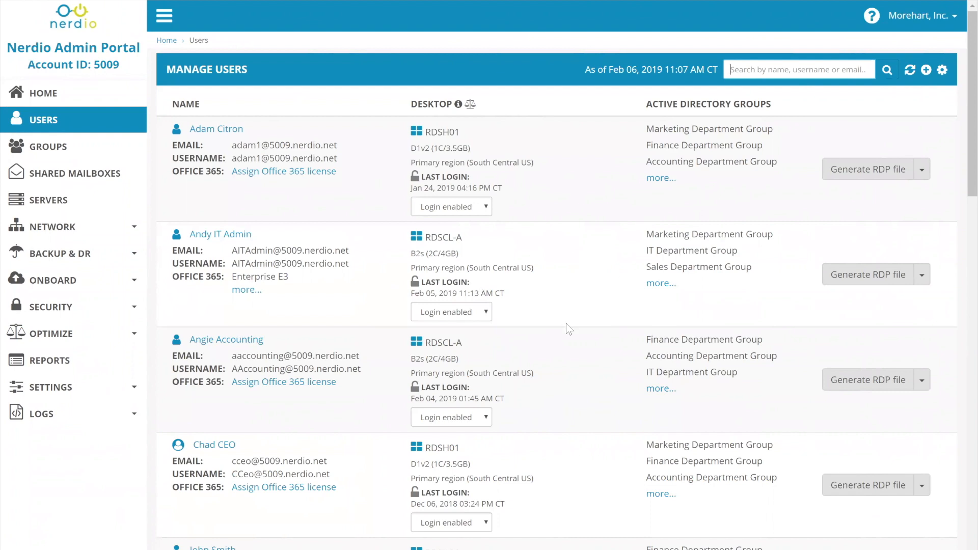
click(862, 282)
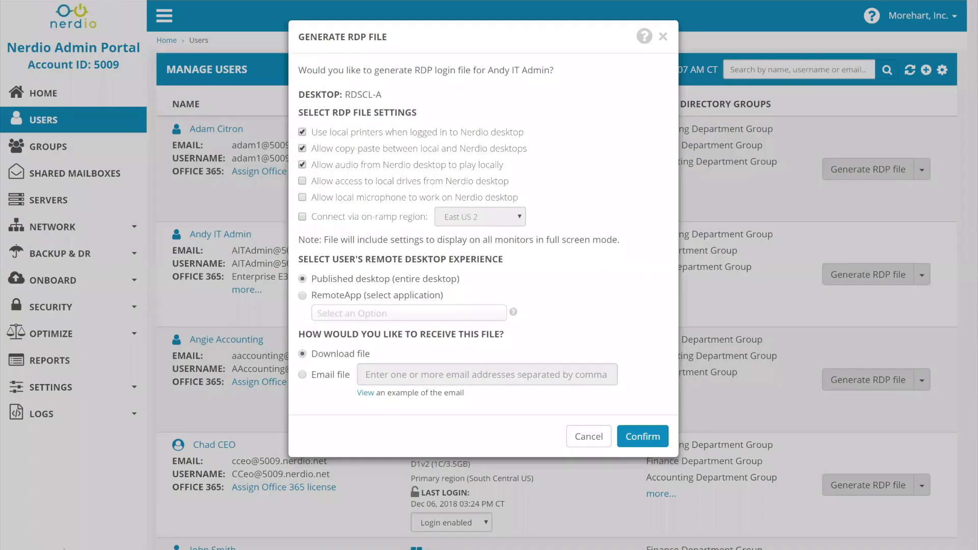
click(640, 434)
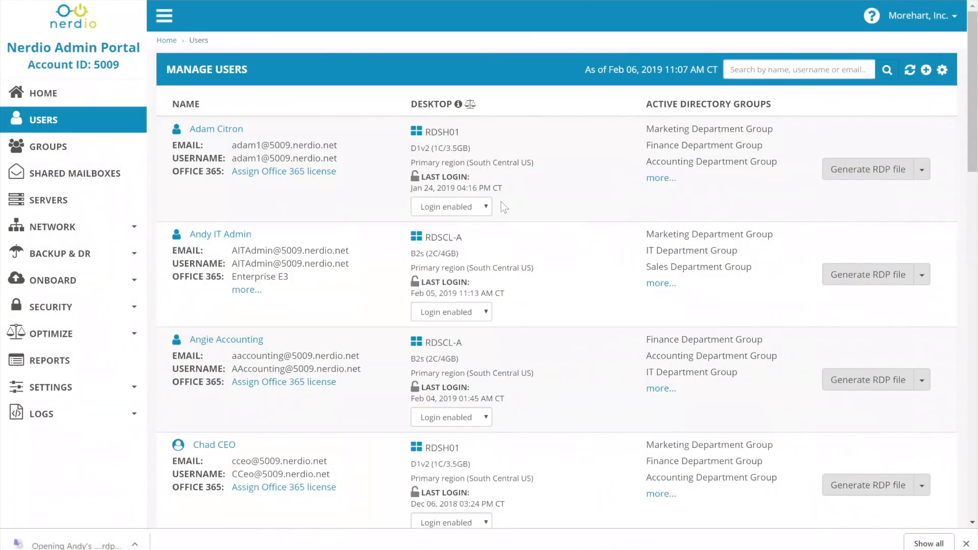
text(••••••••••••••••)
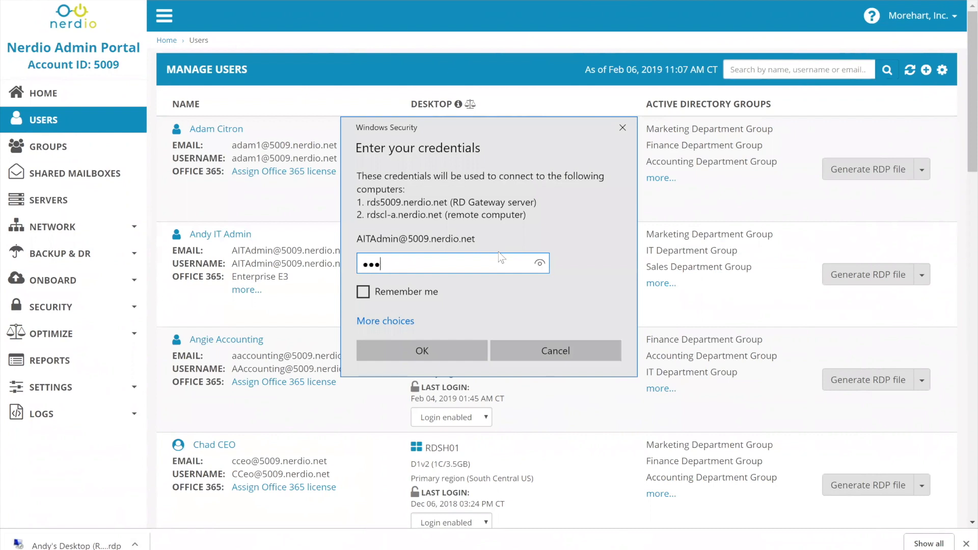
key(Return)
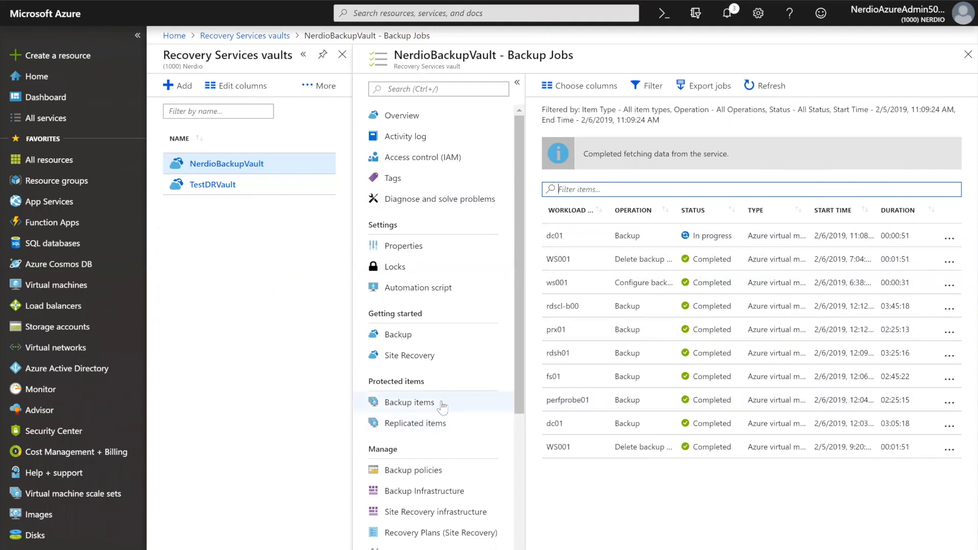
In the Azure portal, list NerdioBackupVault's Azure virtual machine backup items and open the FS01 item
scroll(483, 433, down, 4)
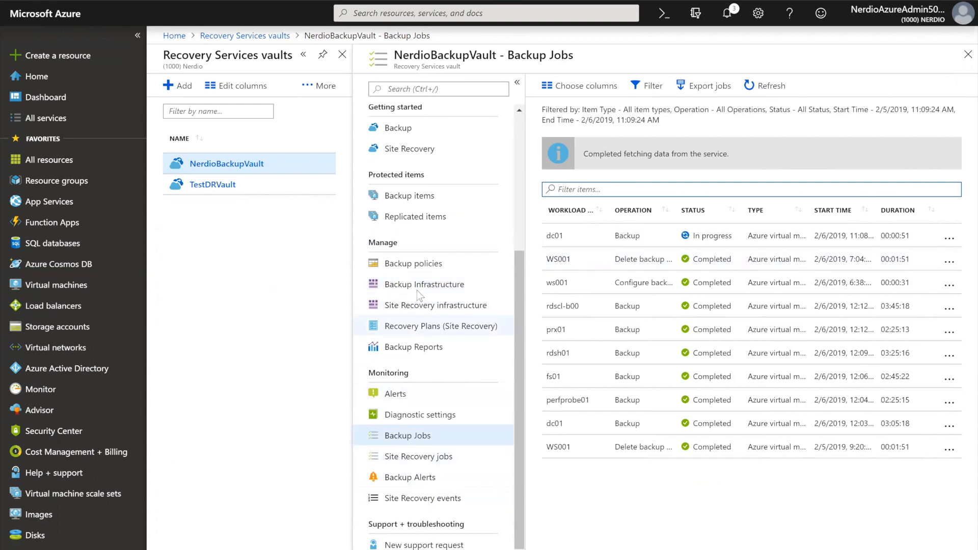
click(410, 195)
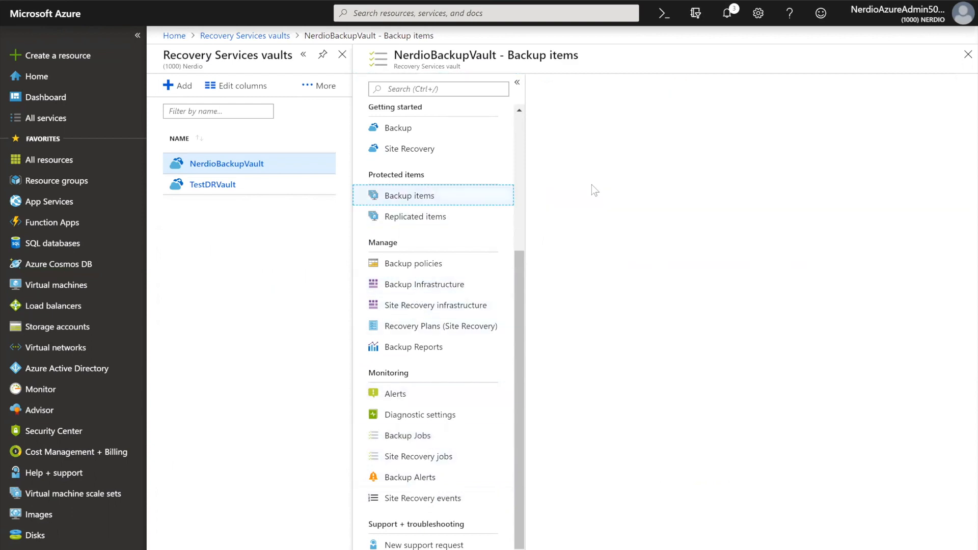
click(627, 148)
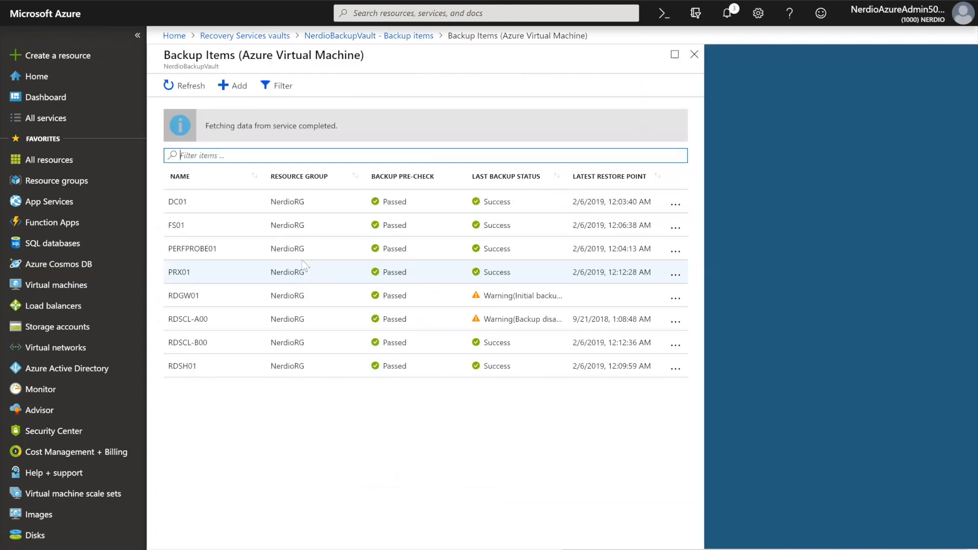
click(189, 223)
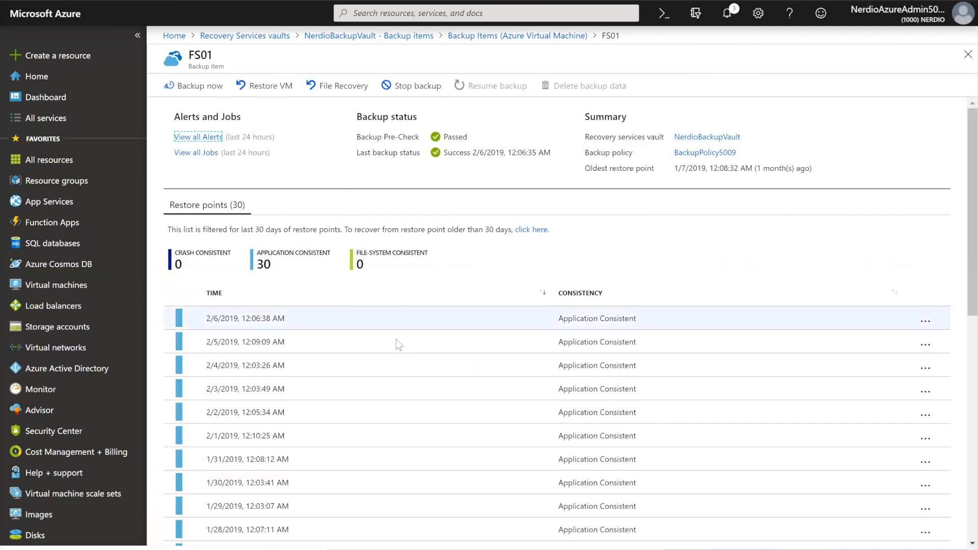
Start File Recovery from FS01's 2/6/2019, 12:06:38 AM restore point and request its recovery executable for download
click(304, 317)
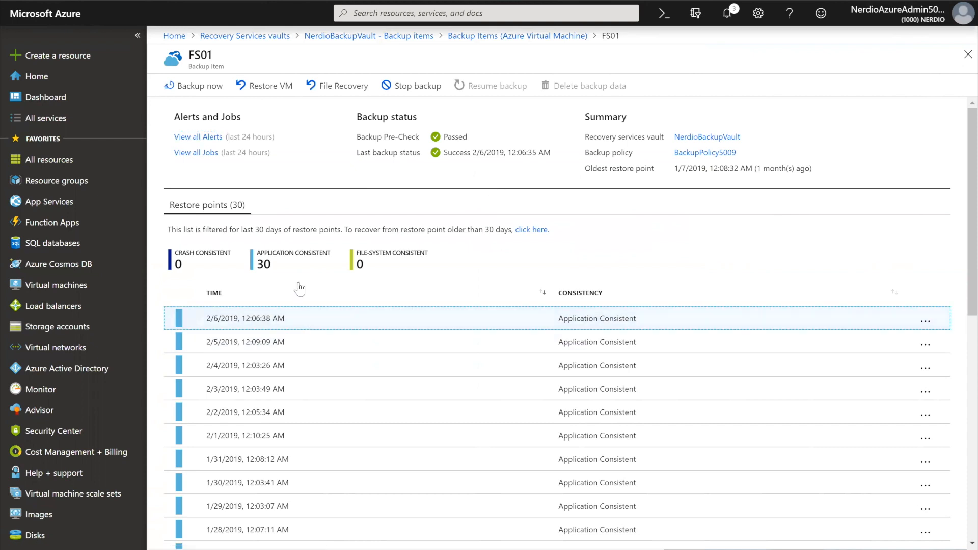
click(926, 321)
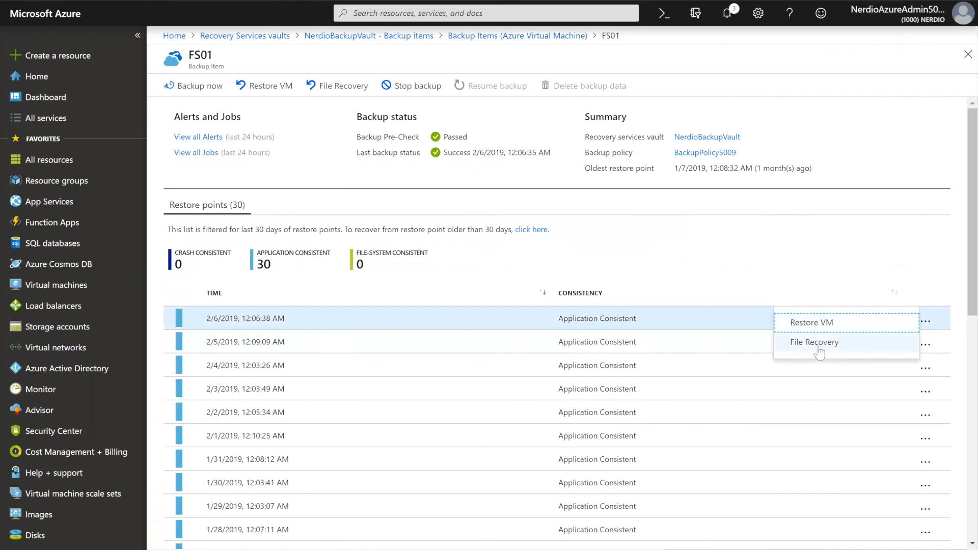
click(818, 345)
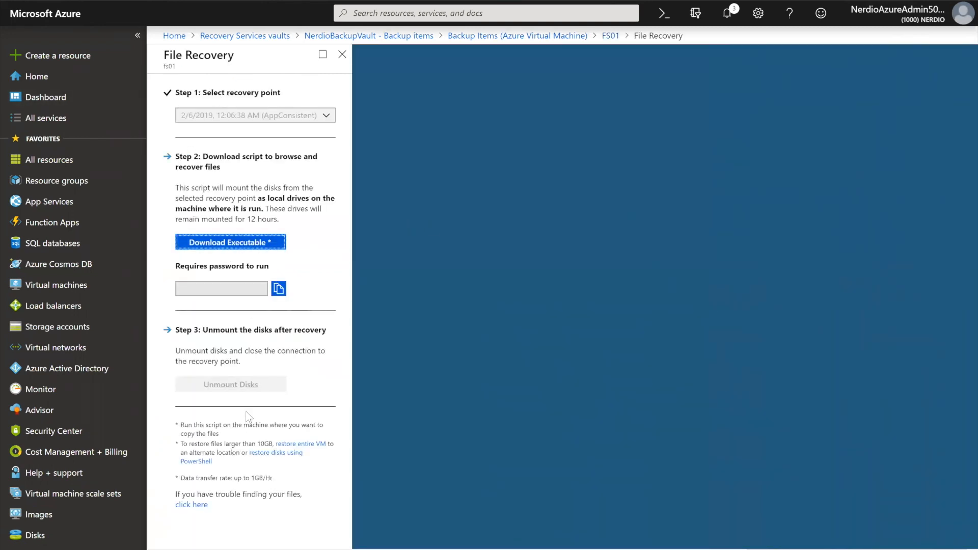
click(242, 244)
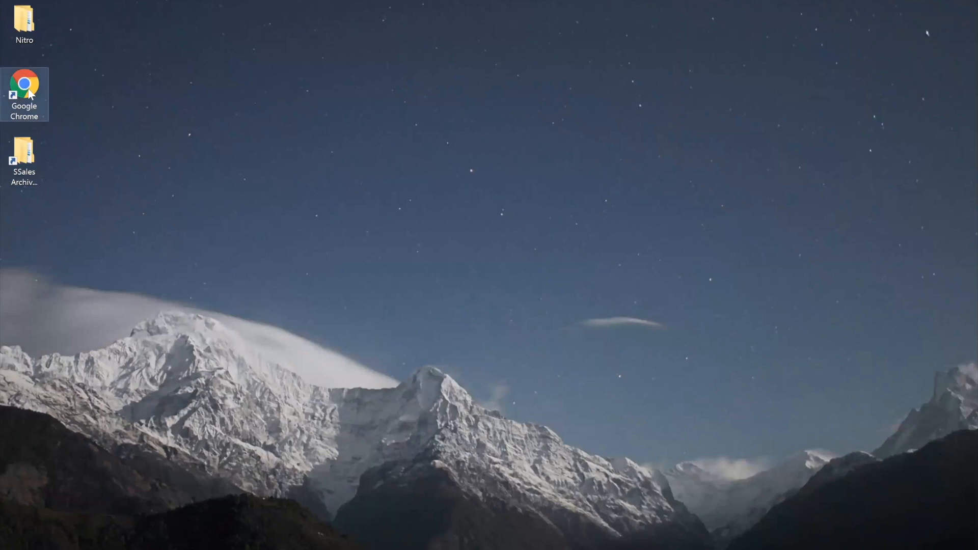
On the remote desktop, open the Nitro folder's properties and move the dialog clear of the desktop items to examine it
click(26, 39)
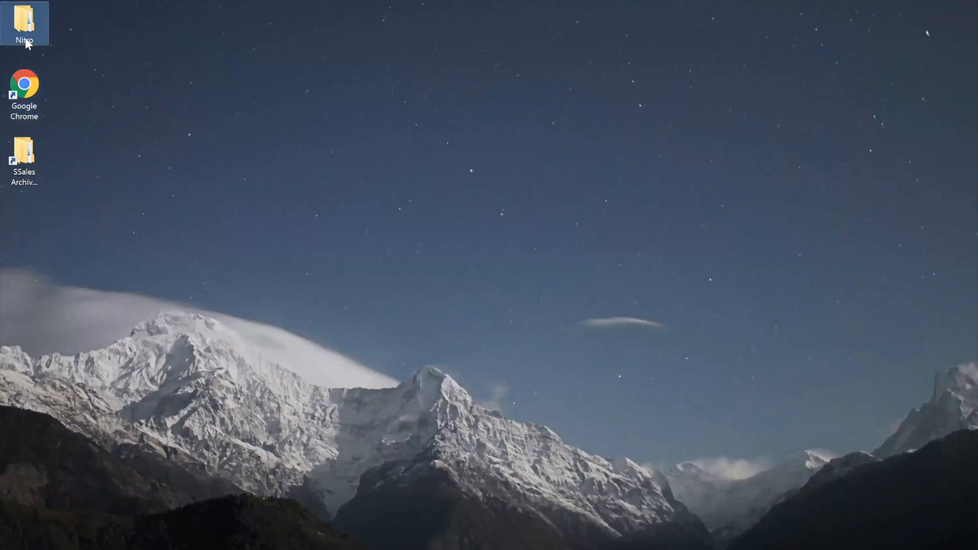
right_click(26, 40)
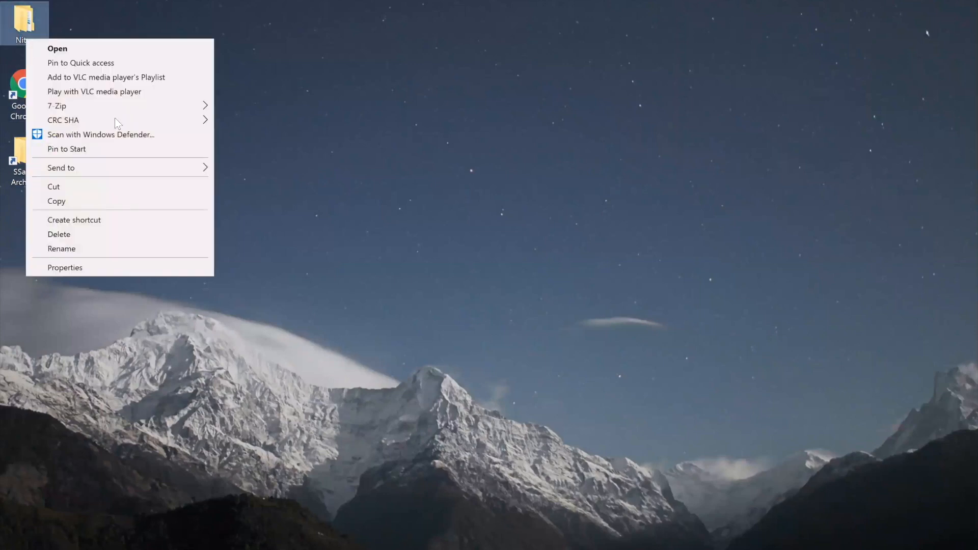
click(94, 273)
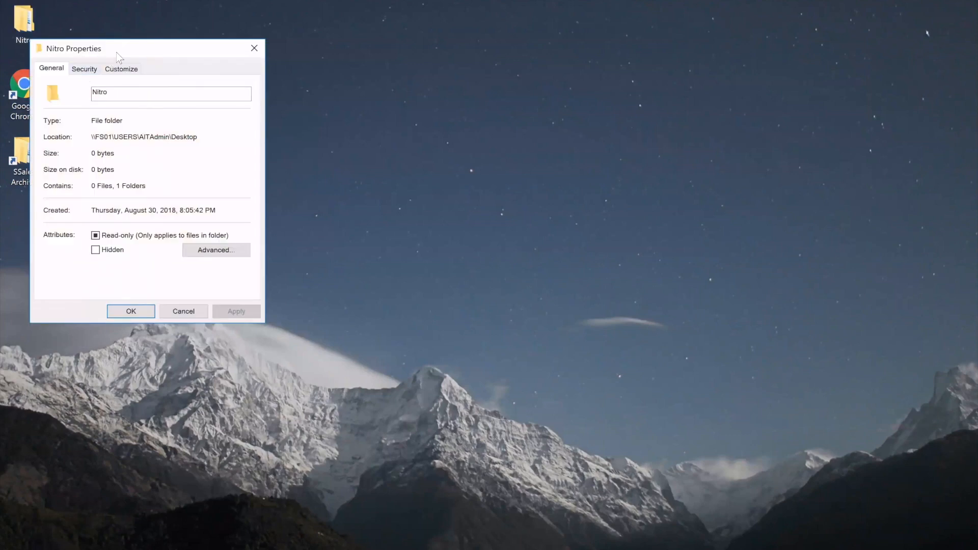
drag(137, 49, 377, 29)
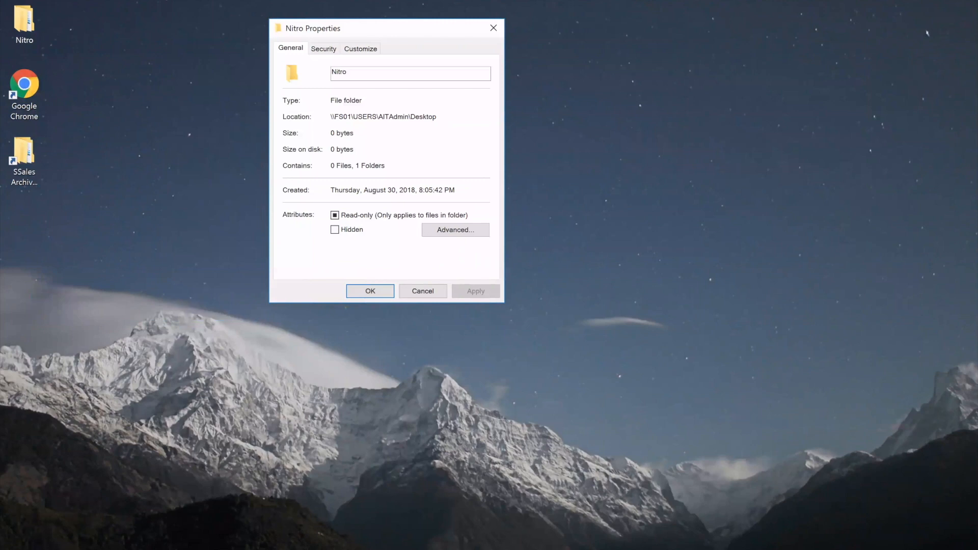
Launch regedit on the remote desktop and allow it to make changes to the device
key(super+r)
text(reg)
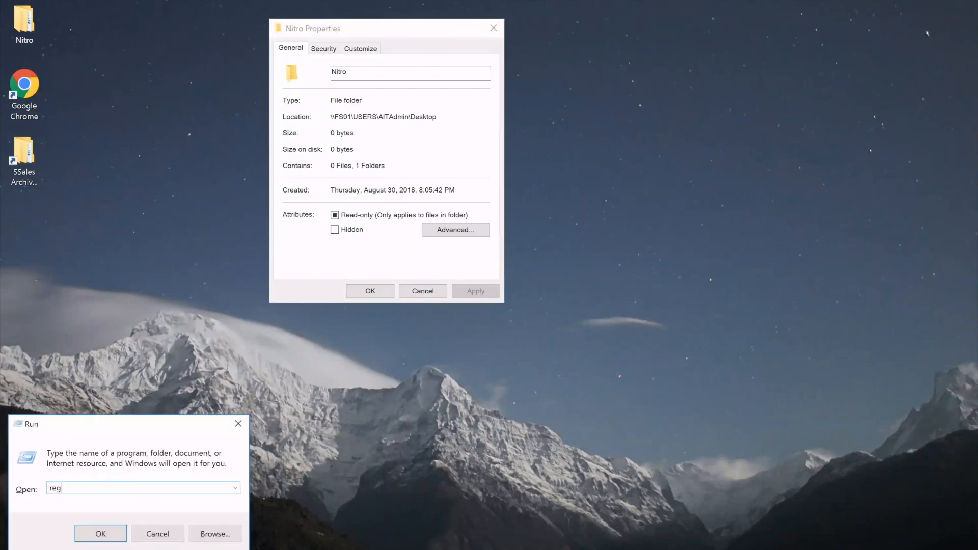
text(edit)
key(Return)
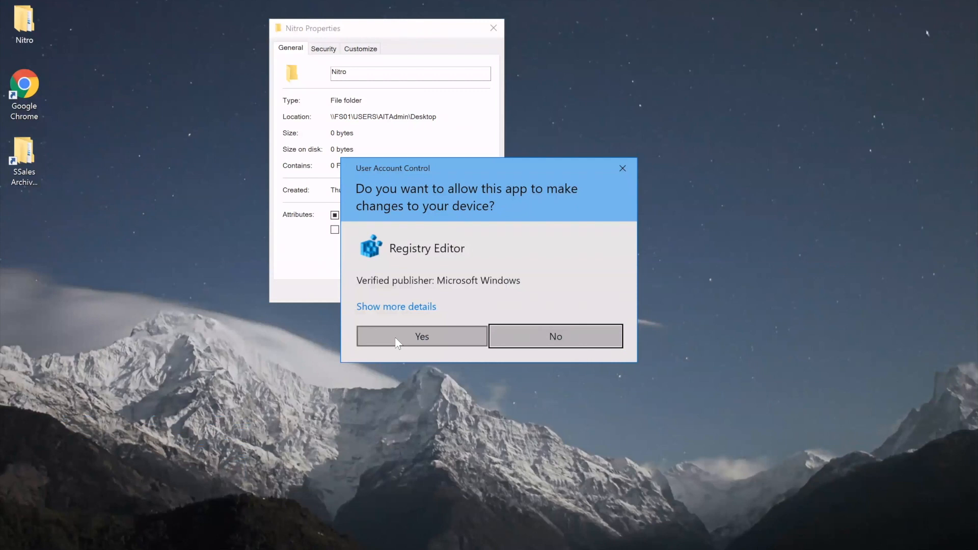
click(396, 337)
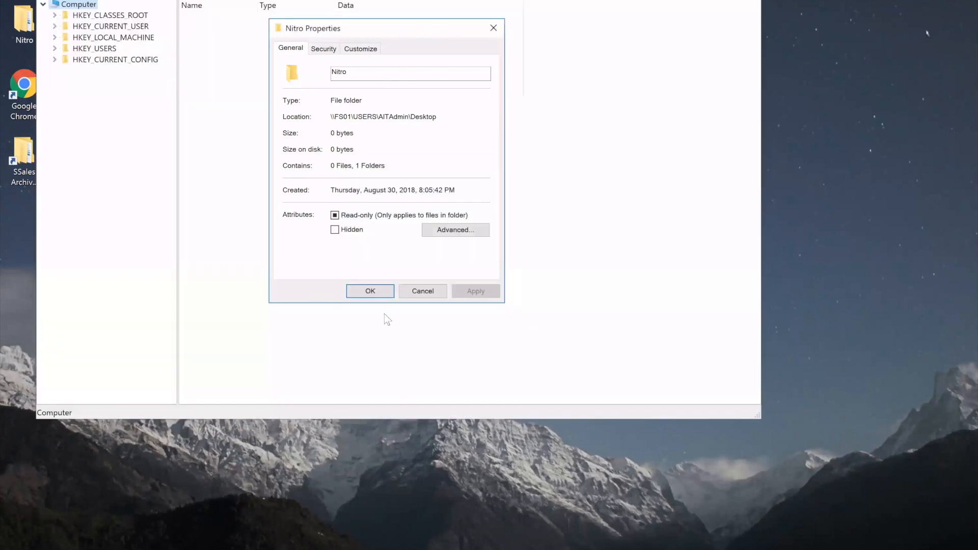
Navigate the registry to HKEY_LOCAL_MACHINE\SOFTWARE\Microsoft\Windows\CurrentVersion\Explorer
double_click(109, 39)
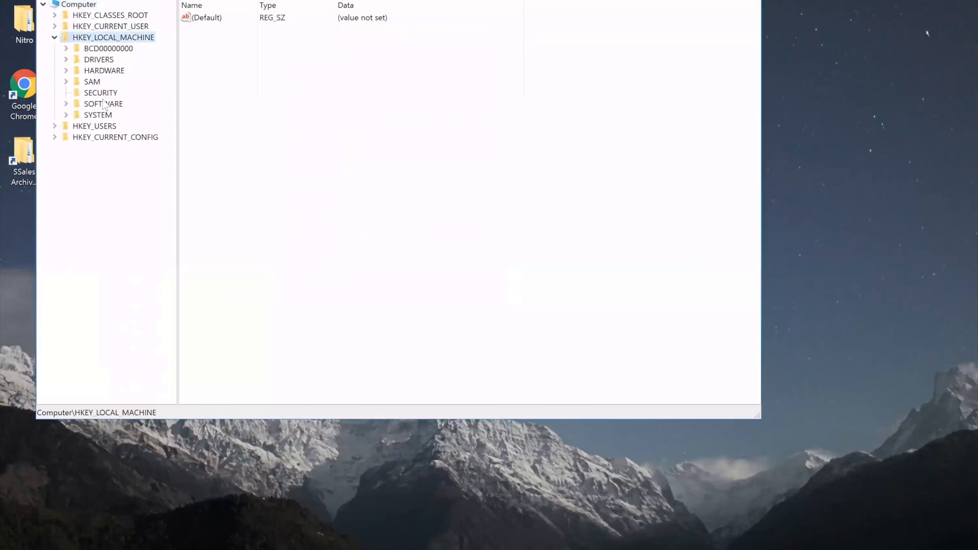
double_click(105, 104)
key(m)
key(i)
key(Right)
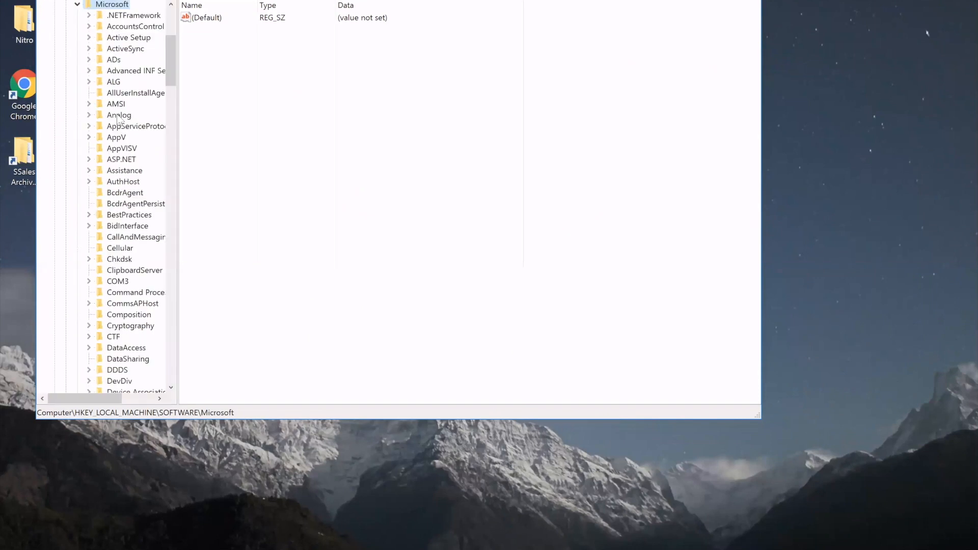
text(win)
key(Right)
key(Right)
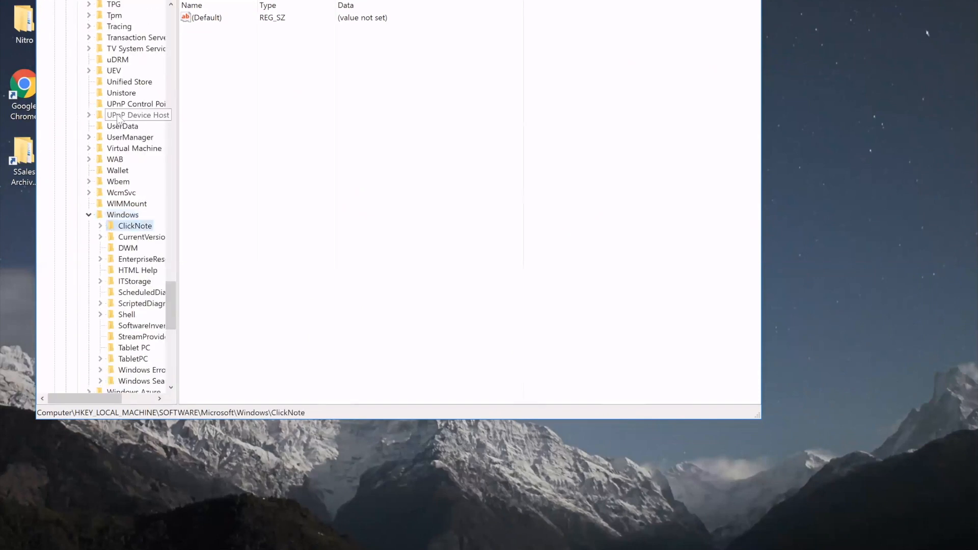
key(Down)
key(Right)
text(ex)
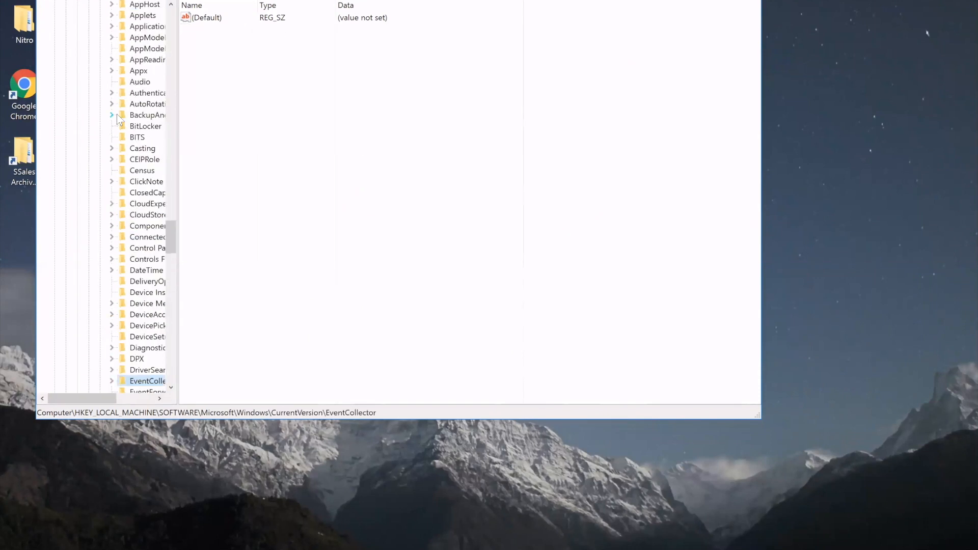
scroll(121, 120, up, 1)
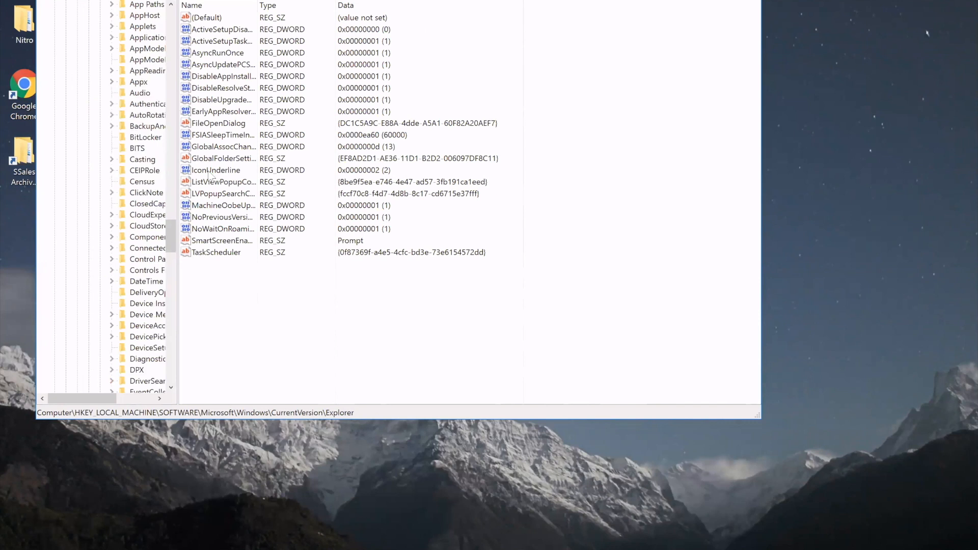
Set the NoPreviousVersionsPage DWORD value to 0 and close the Registry Editor
double_click(240, 220)
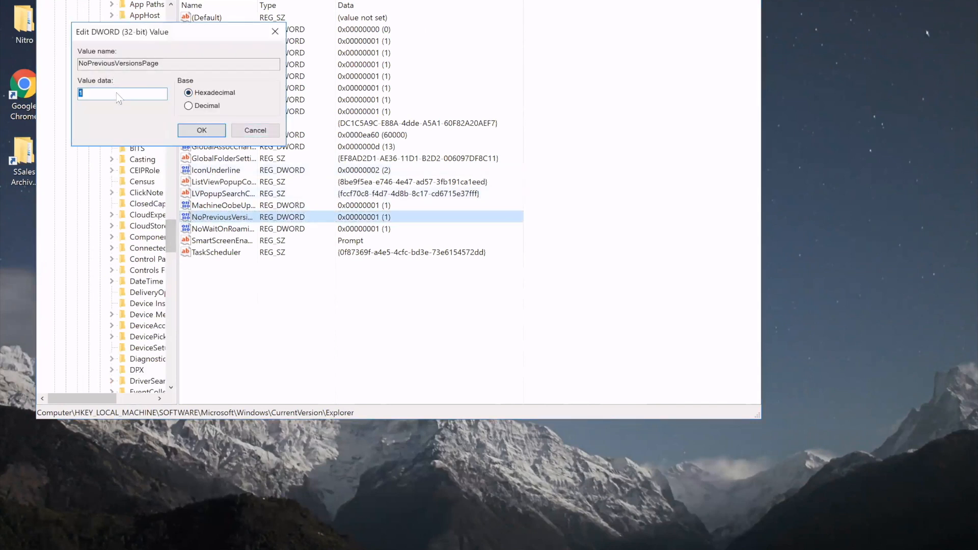
text(0)
click(194, 132)
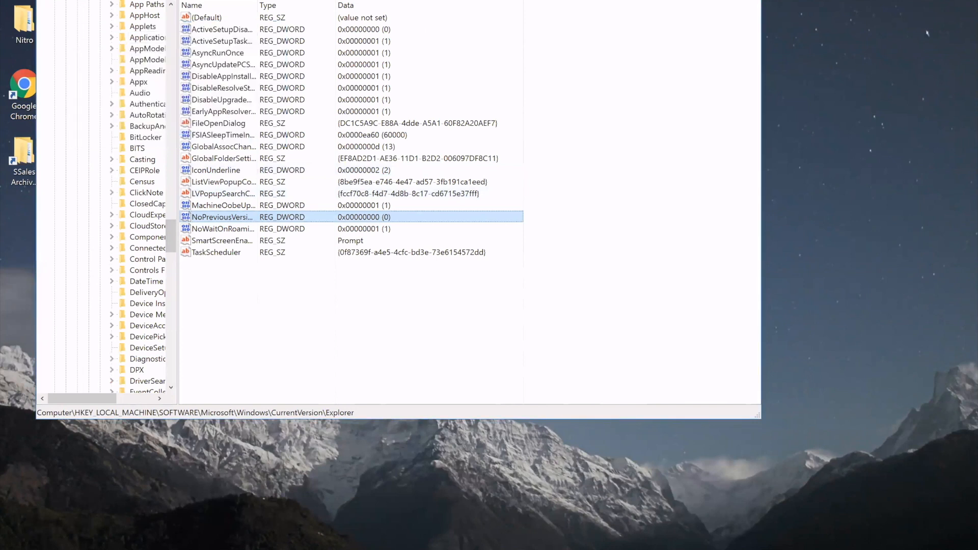
key(alt+space)
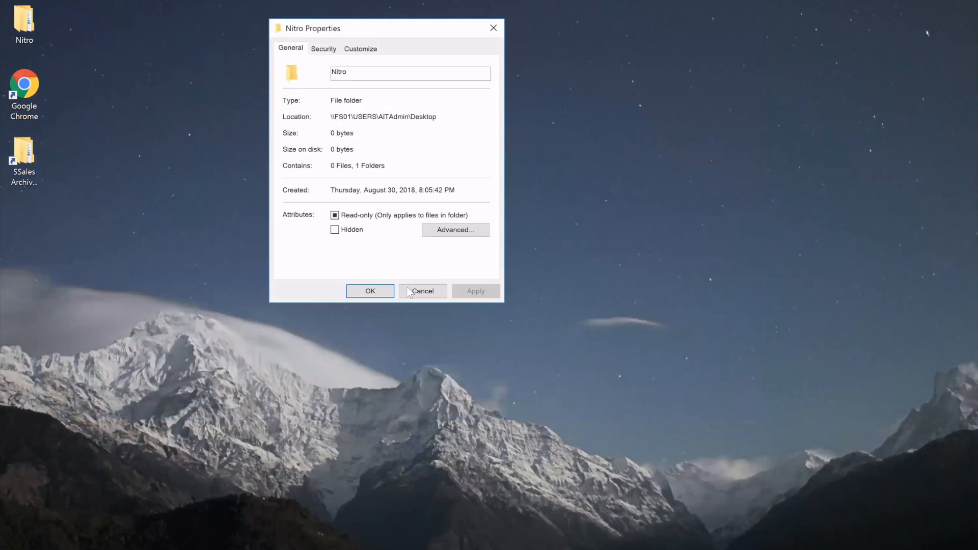
Close the open Nitro properties, then bring up the folder's previous versions and move the dialog to a clear spot
click(421, 291)
right_click(44, 28)
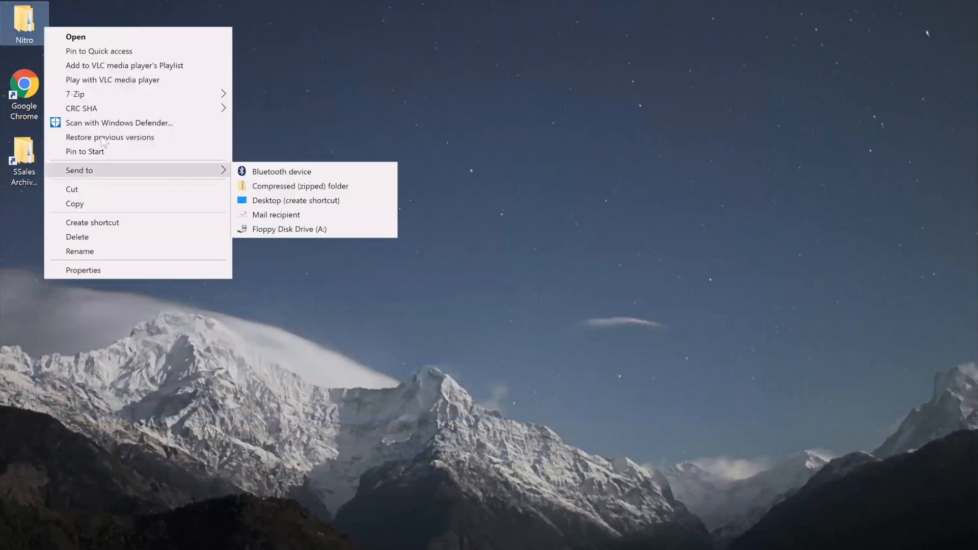
click(104, 137)
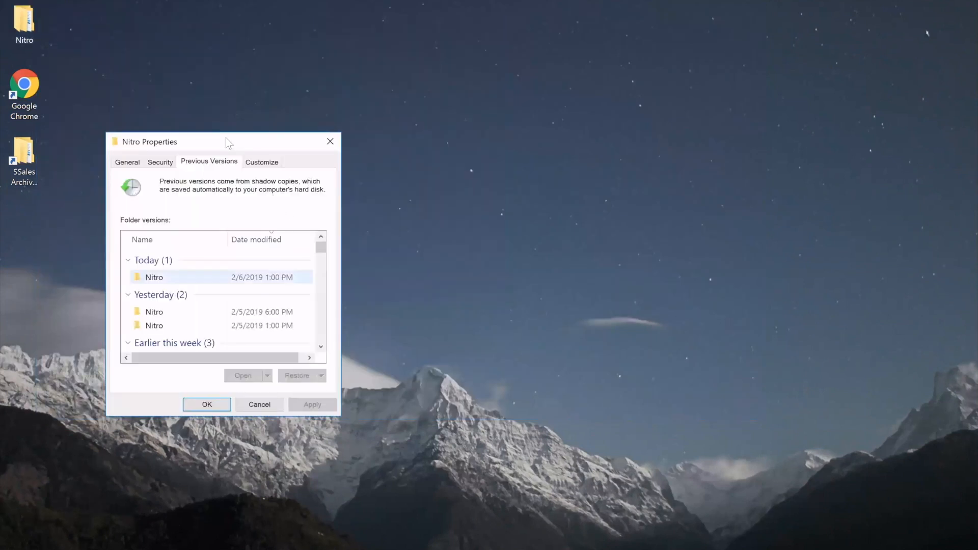
drag(225, 145, 300, 44)
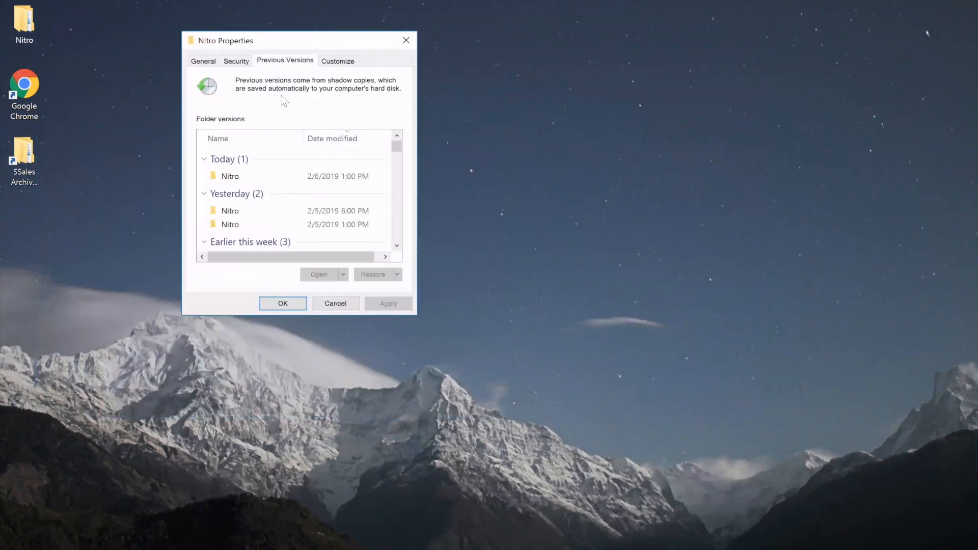
Open the Nitro folder's previous version from 2/5/2019 6:00 PM and show its full network path
scroll(401, 160, down, 3)
scroll(406, 146, up, 3)
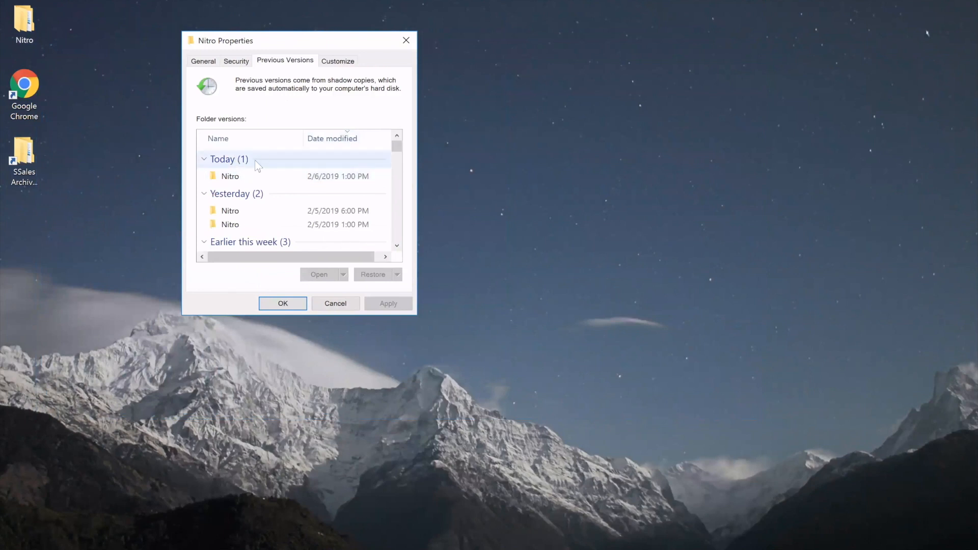
click(240, 197)
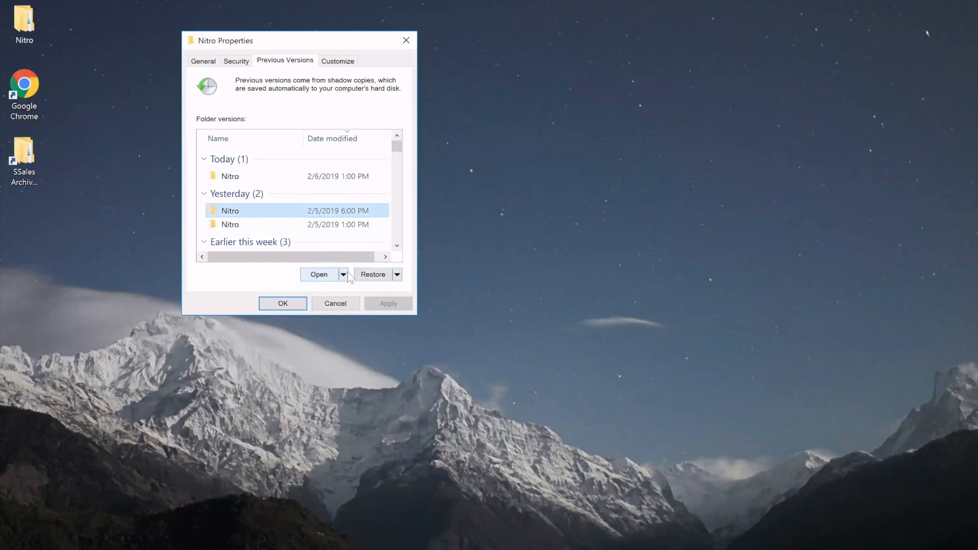
click(321, 276)
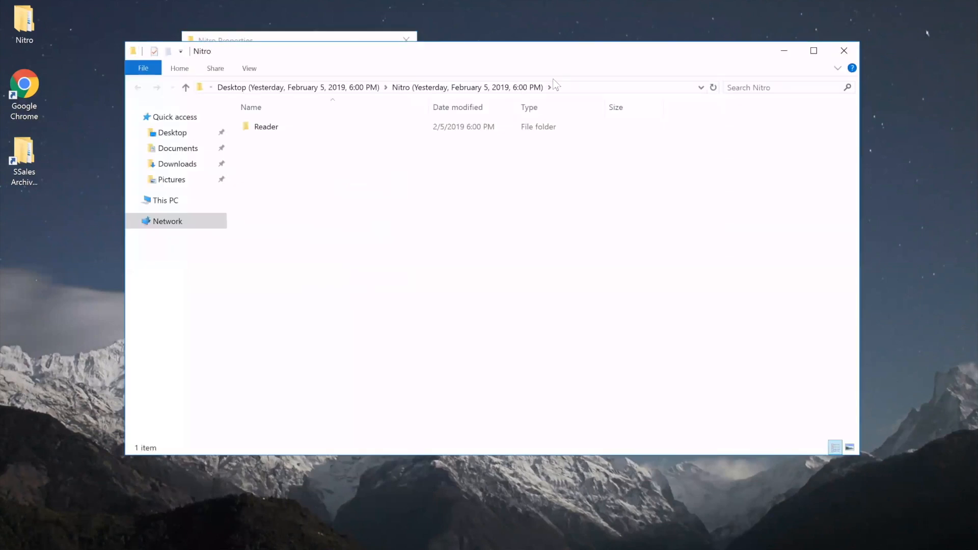
click(583, 87)
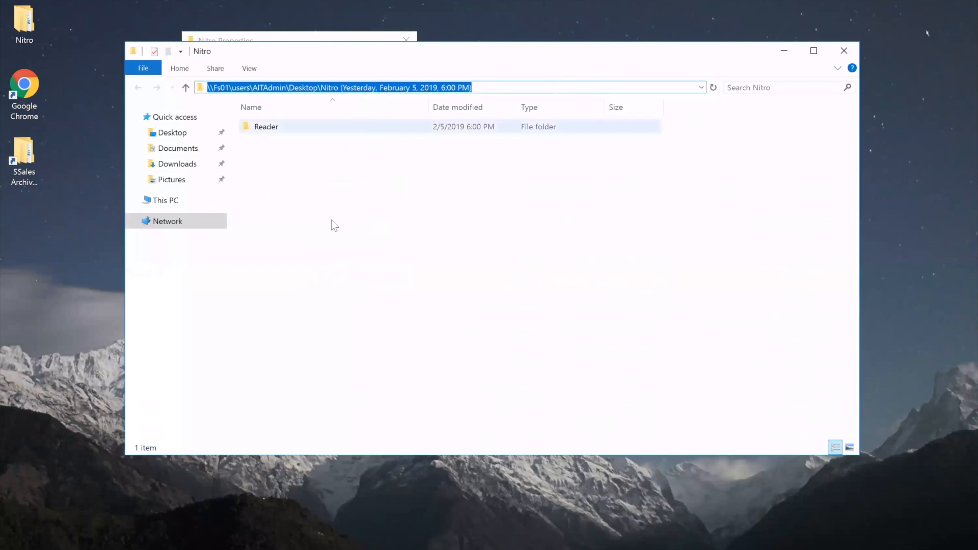
click(357, 176)
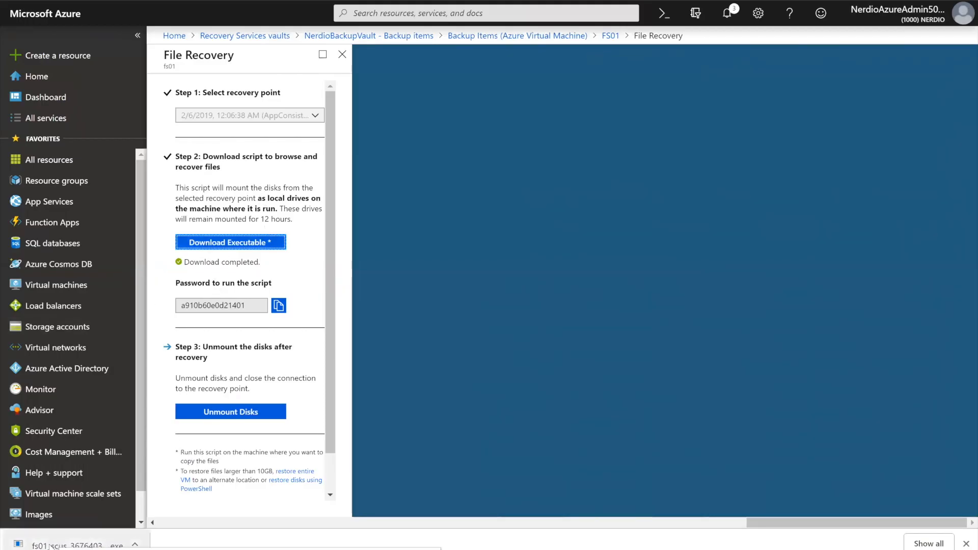
In Azure File Recovery, copy the script password for the downloaded fs01 executable, and open This PC in File Explorer to check the drives
click(279, 306)
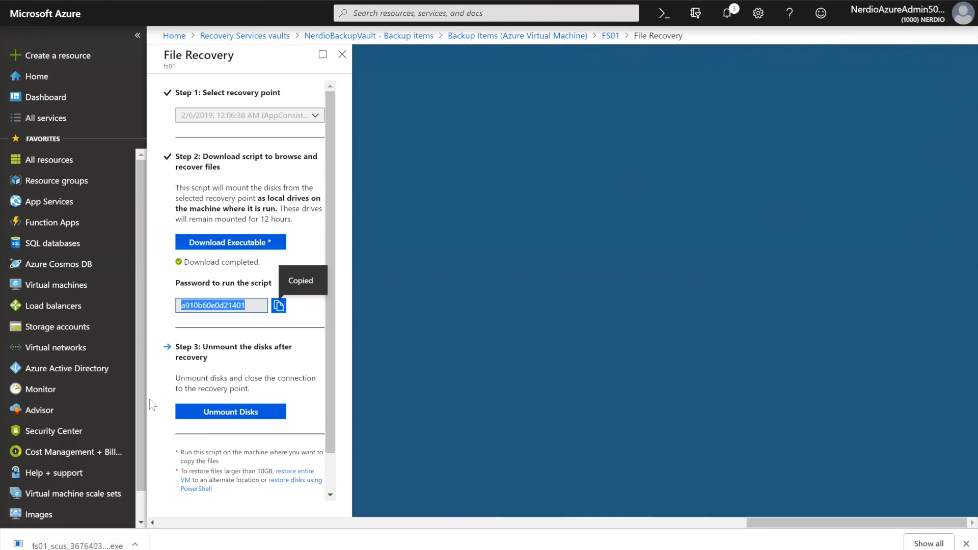
click(30, 546)
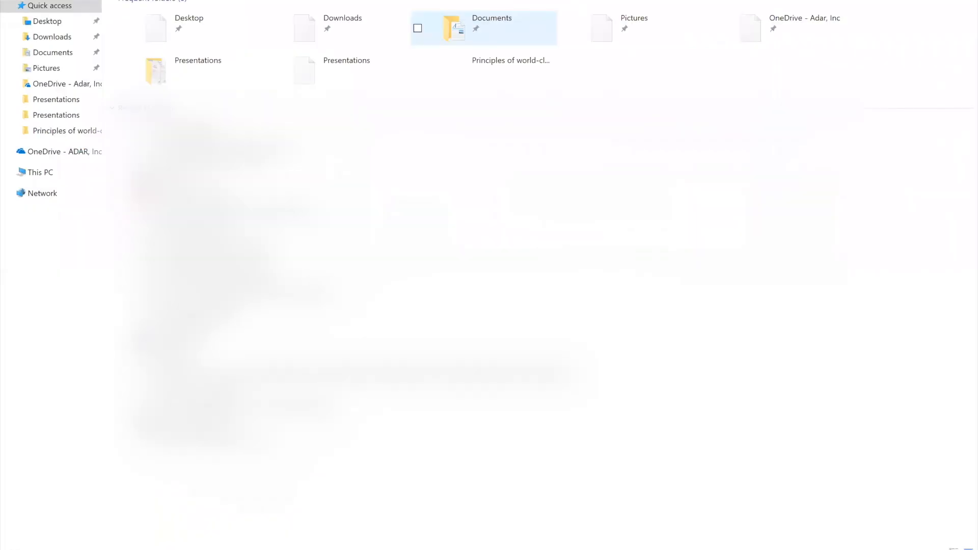
click(41, 173)
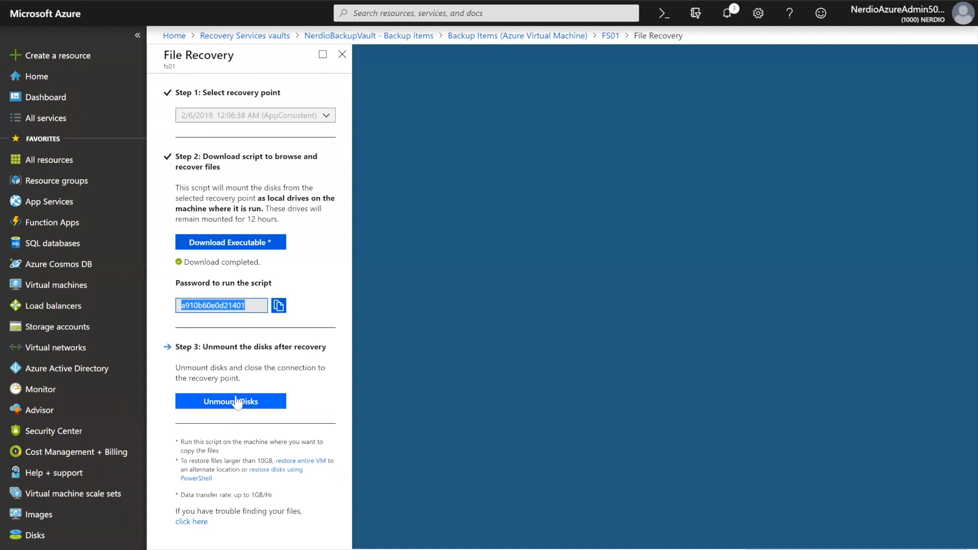
Unmount the fs01 recovery disks in Azure File Recovery and highlight the 12-hour mount duration
click(236, 401)
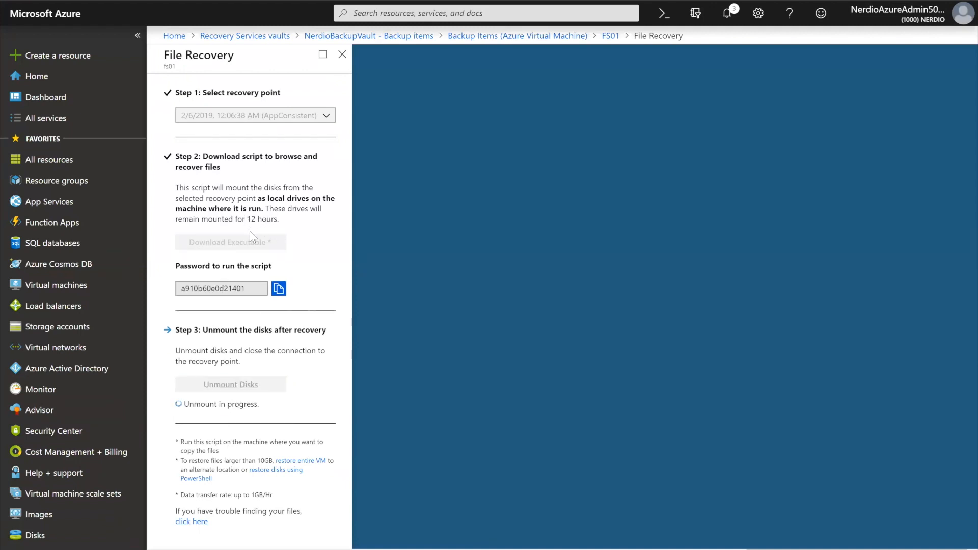
drag(247, 219, 279, 219)
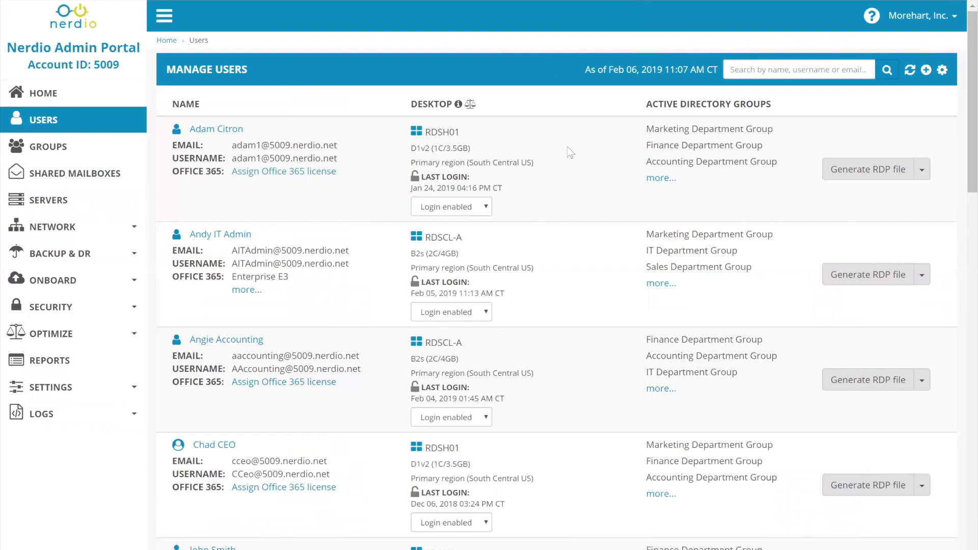
Set up a profile revert for the first listed user to Feb 04, 2019 12:00 PM CT and accept the acknowledgement
click(922, 174)
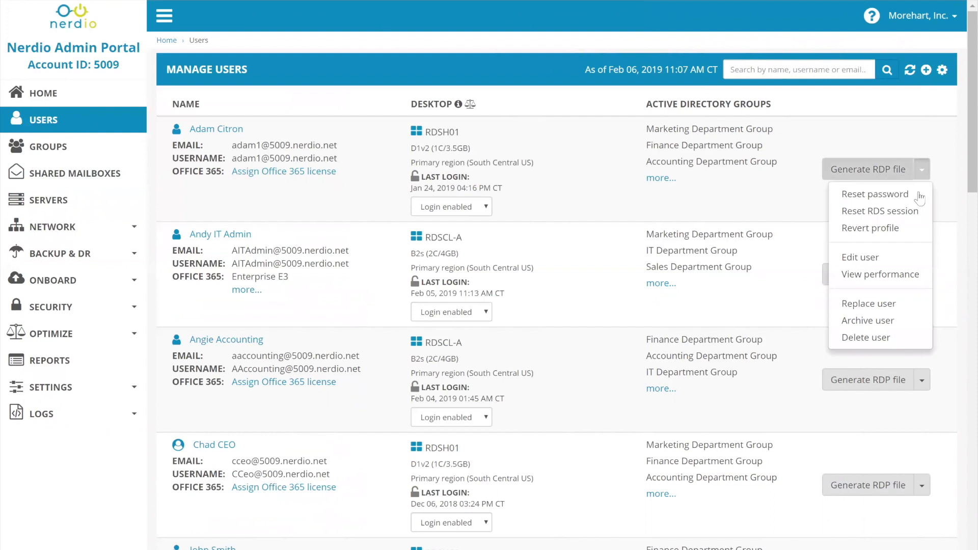
click(886, 230)
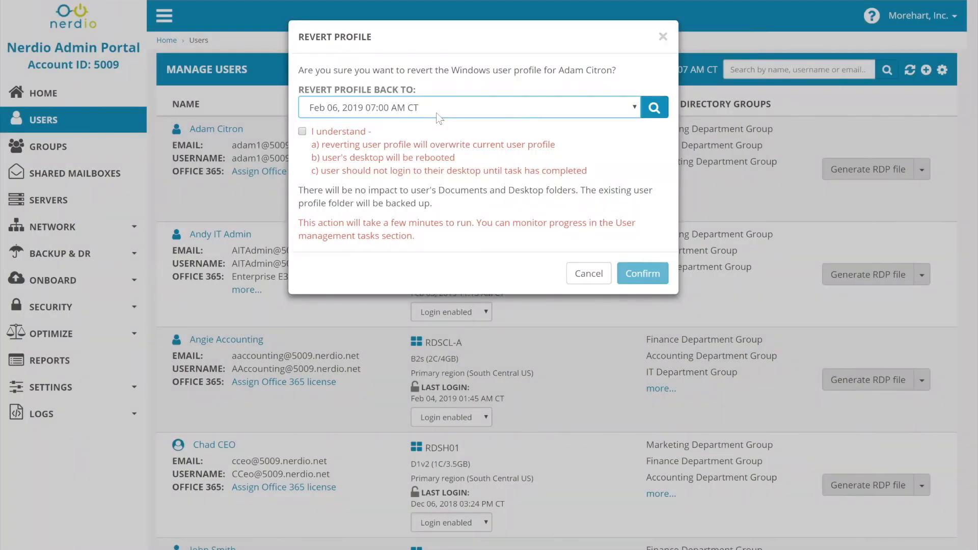
click(436, 112)
scroll(453, 204, down, 2)
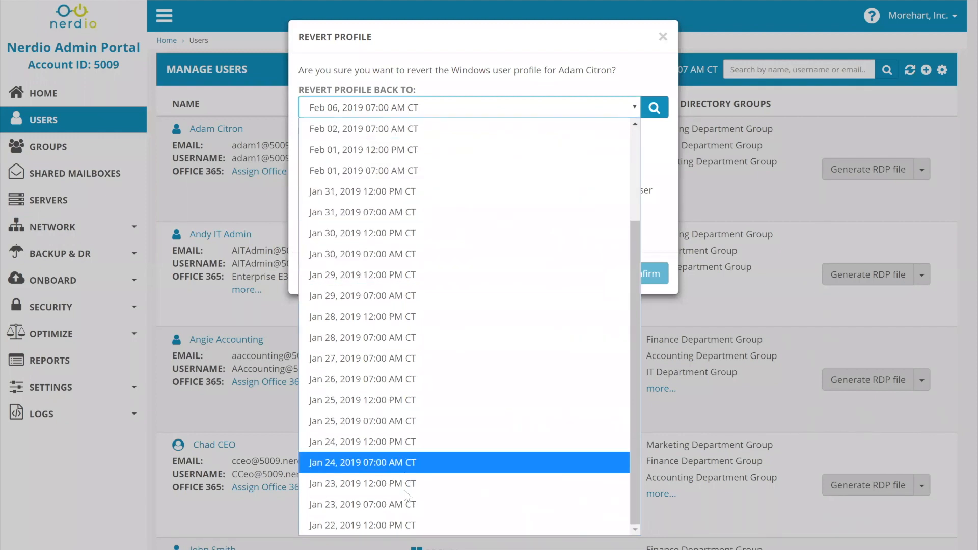
scroll(454, 367, up, 3)
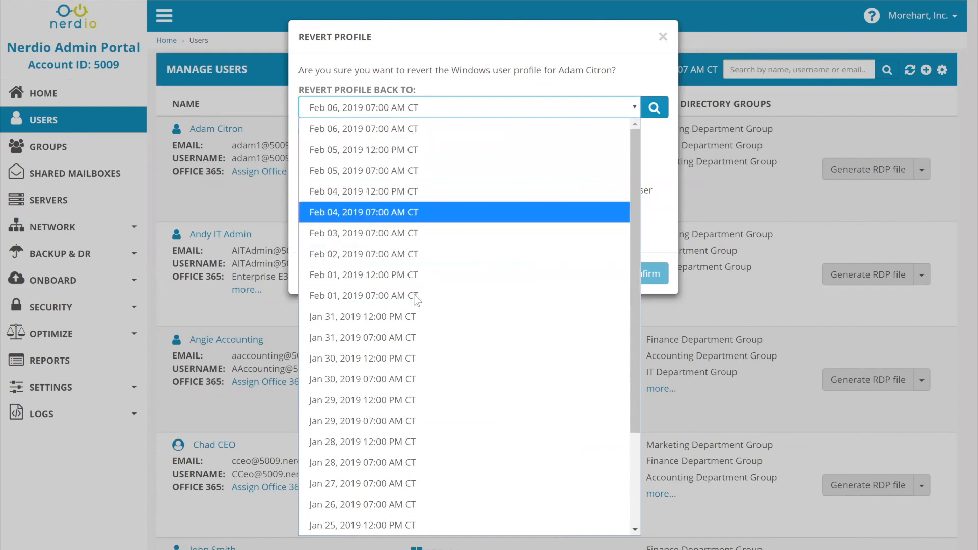
click(388, 198)
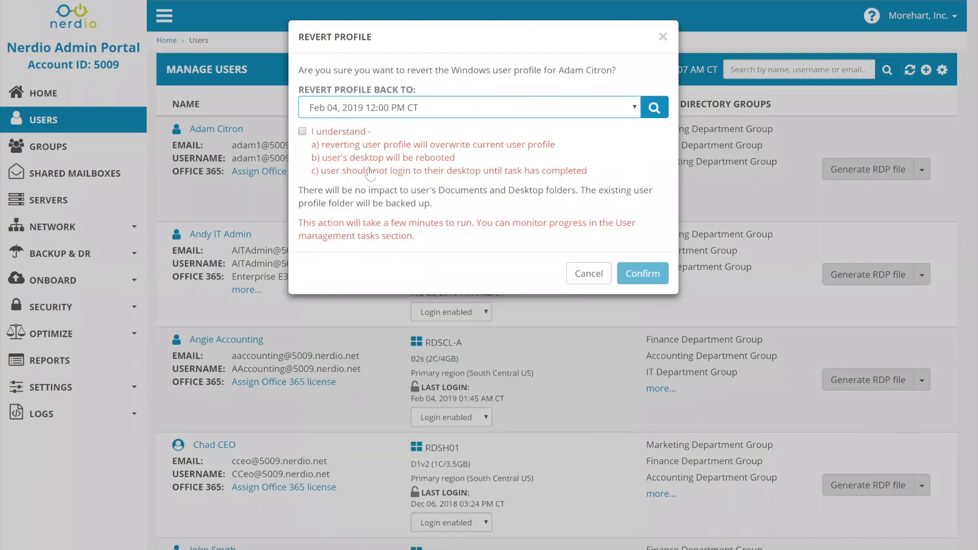
click(317, 161)
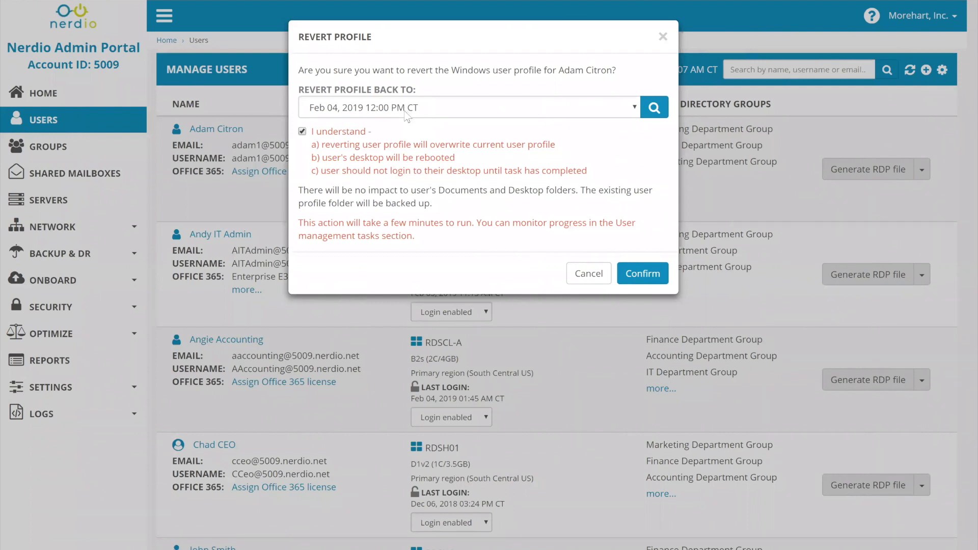
Review the available restore points for the profile revert and cancel the dialog
click(408, 114)
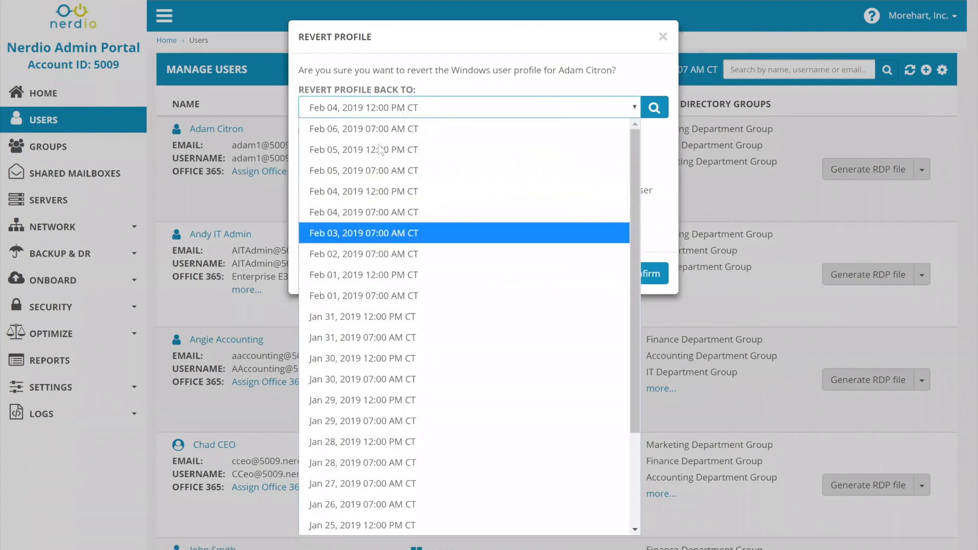
click(401, 65)
click(393, 109)
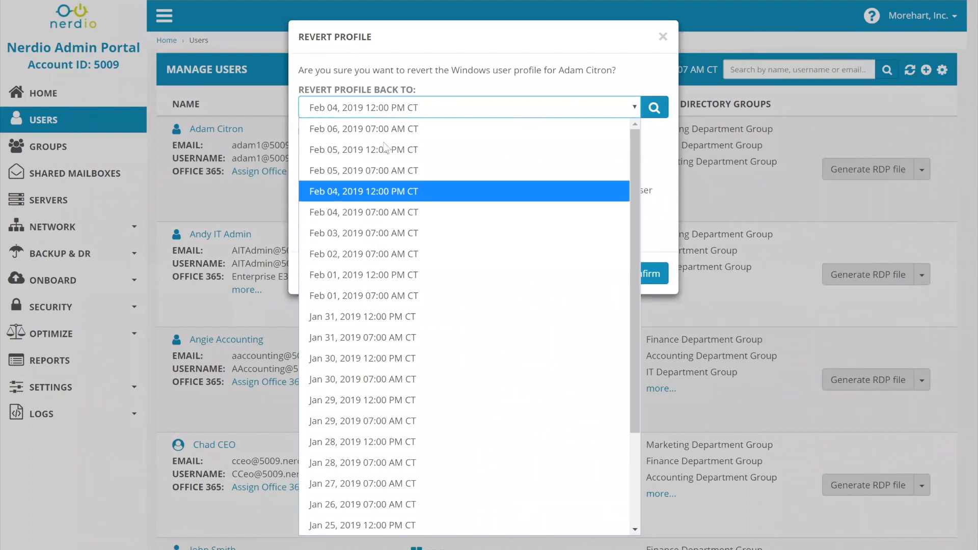
click(471, 76)
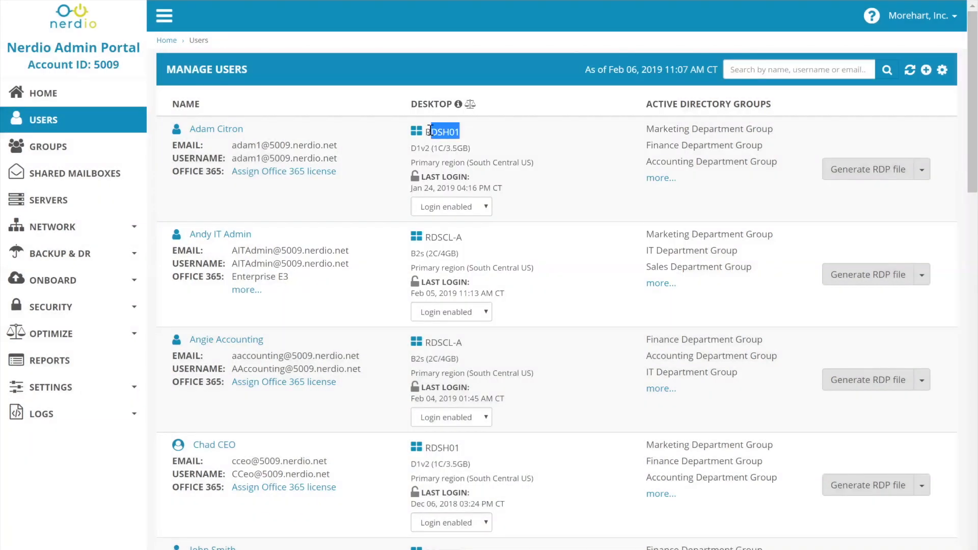
Highlight the RDSH01 and RDSCL-A desktop assignments of the first two users
double_click(431, 131)
click(455, 250)
triple_click(454, 248)
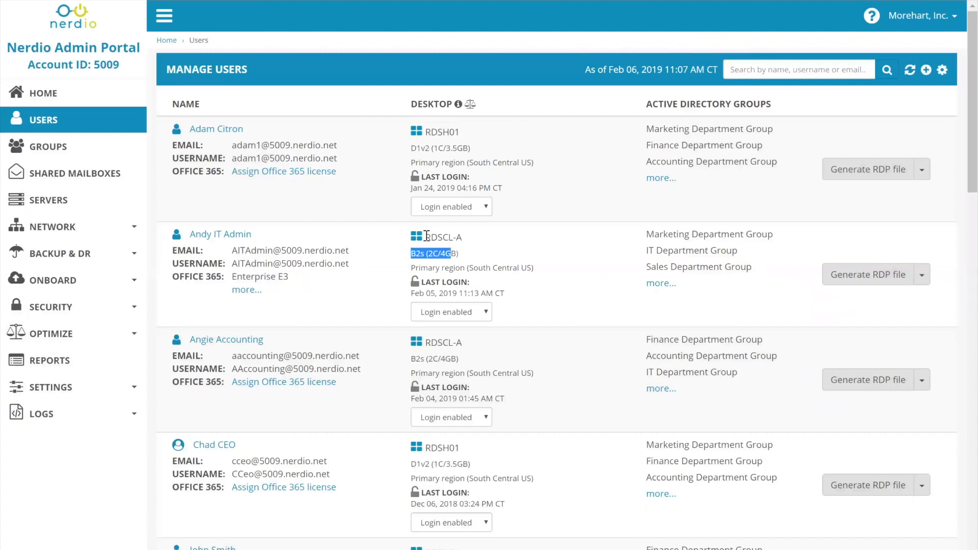
triple_click(430, 235)
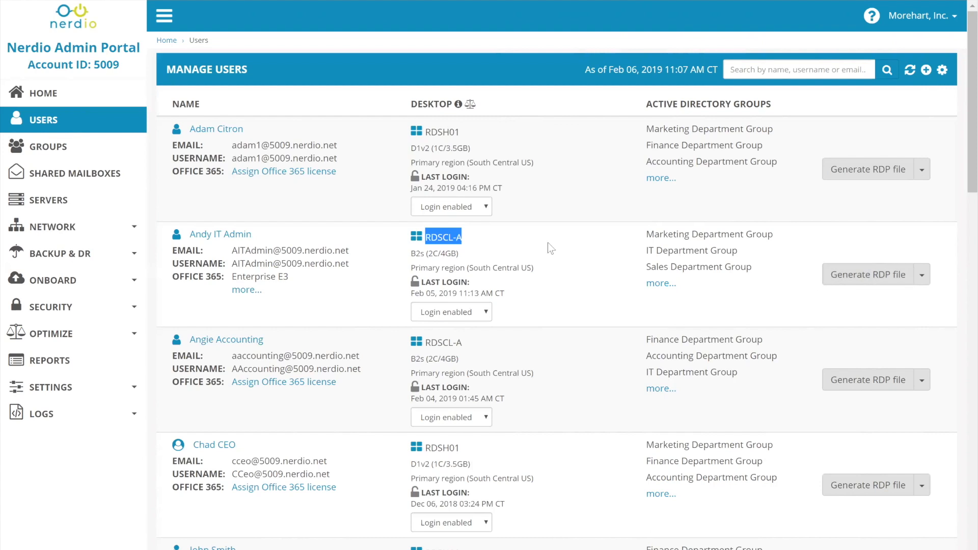
click(478, 240)
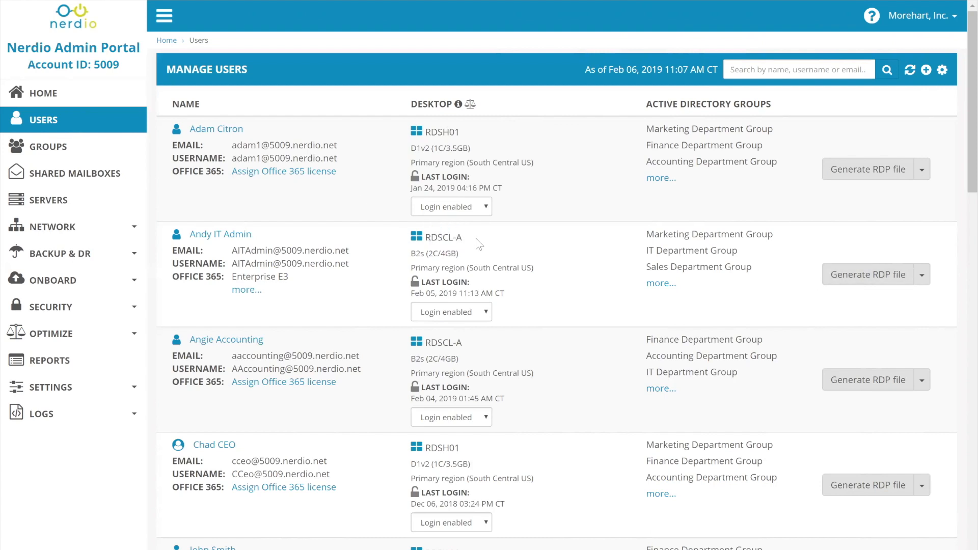
drag(463, 238, 427, 239)
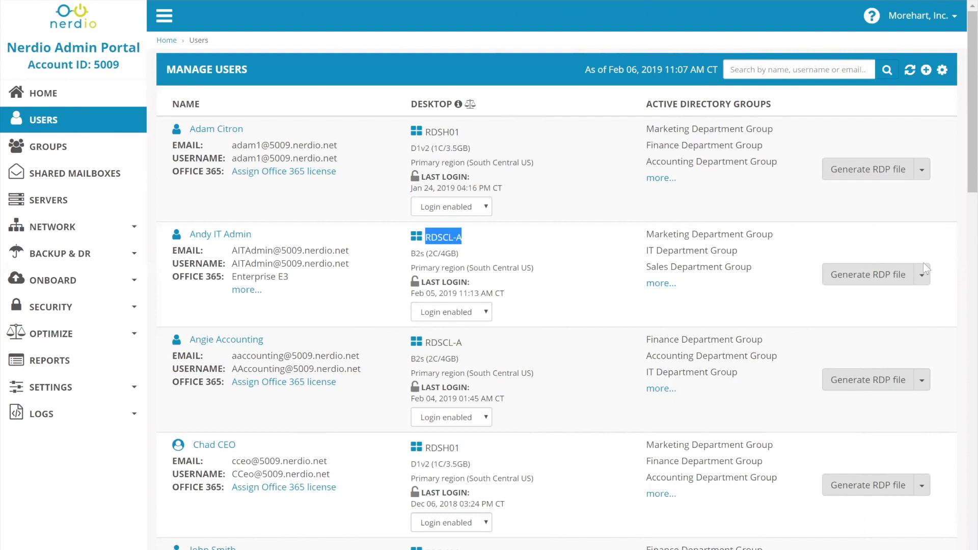
Look through the user list and the extra actions available for the first user, including Revert profile
scroll(530, 283, down, 5)
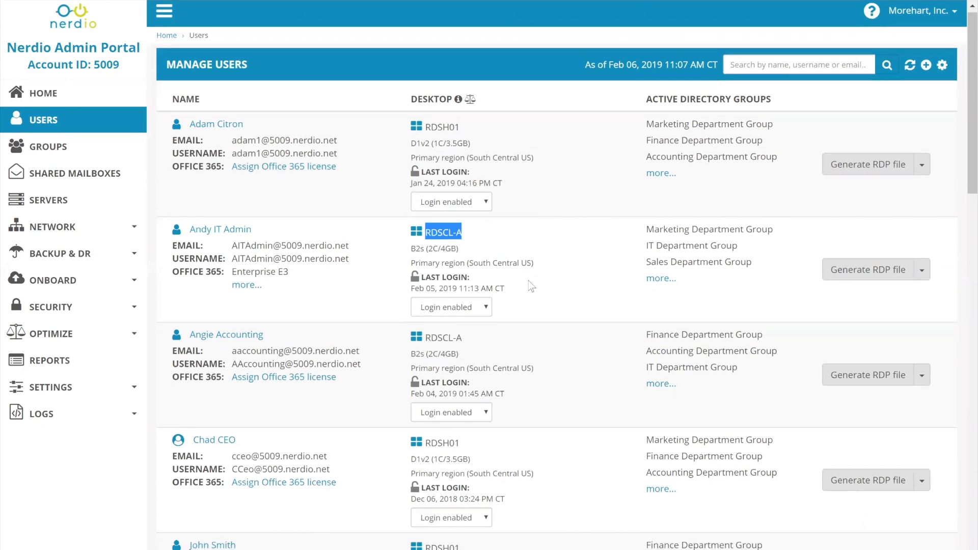
scroll(528, 278, down, 1)
scroll(696, 177, up, 6)
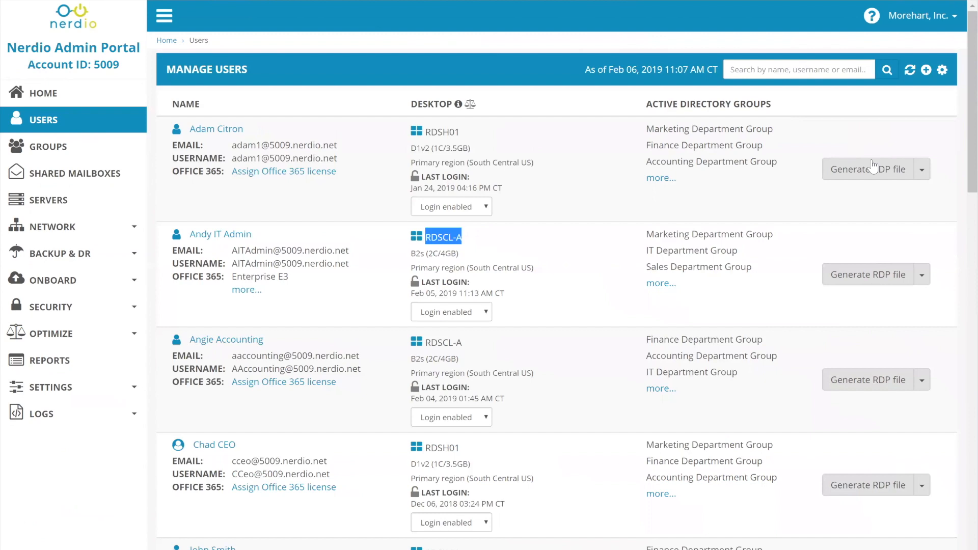
click(923, 171)
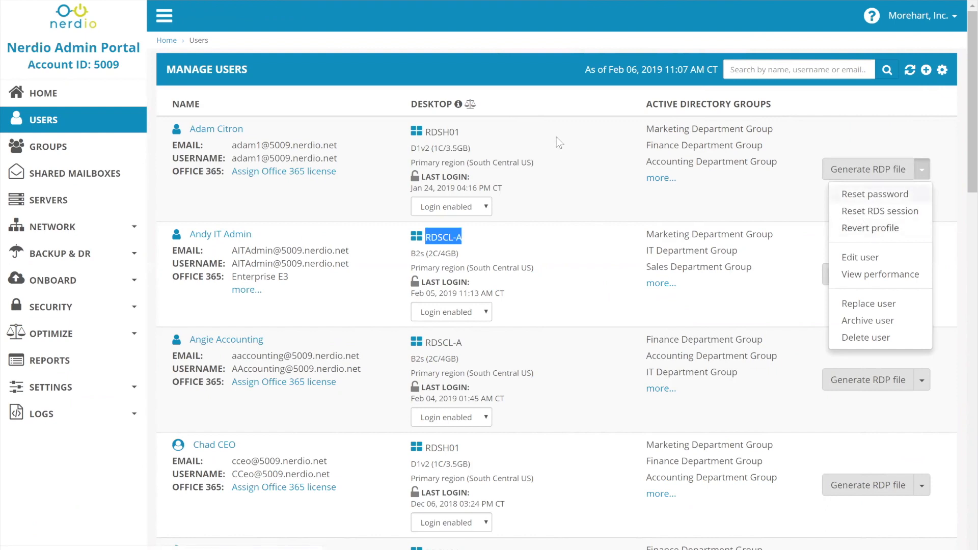
click(565, 123)
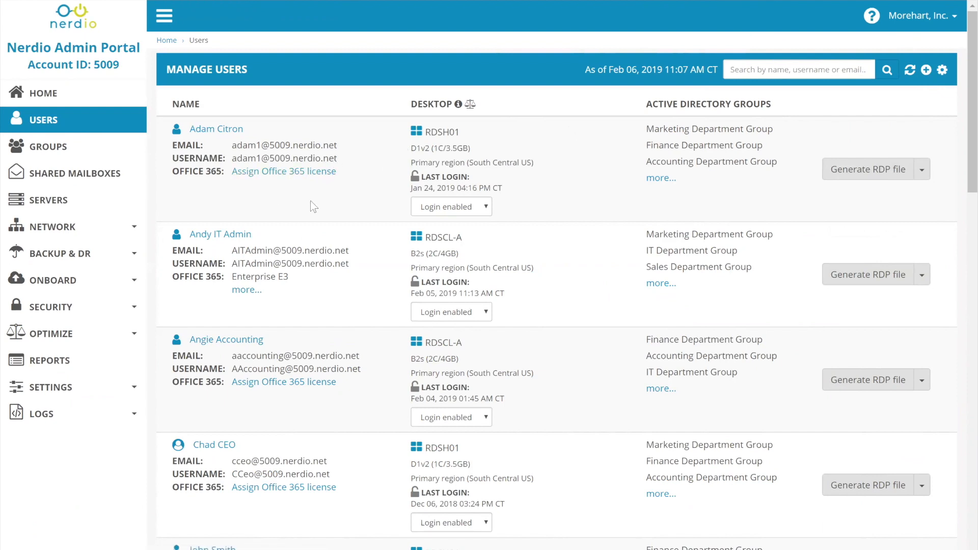
Show the servers page and highlight the WS00 golden desktop image details
click(75, 203)
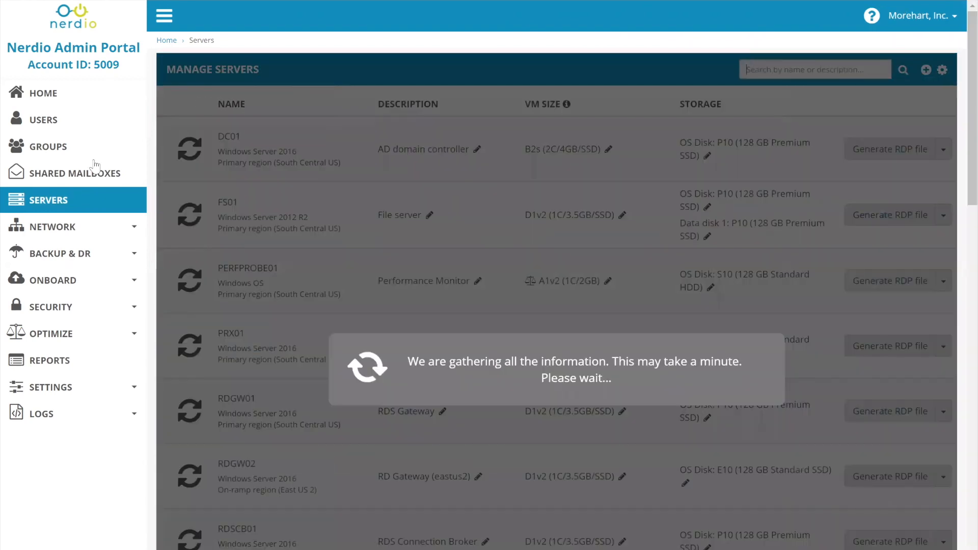
scroll(285, 475, down, 5)
scroll(284, 472, down, 10)
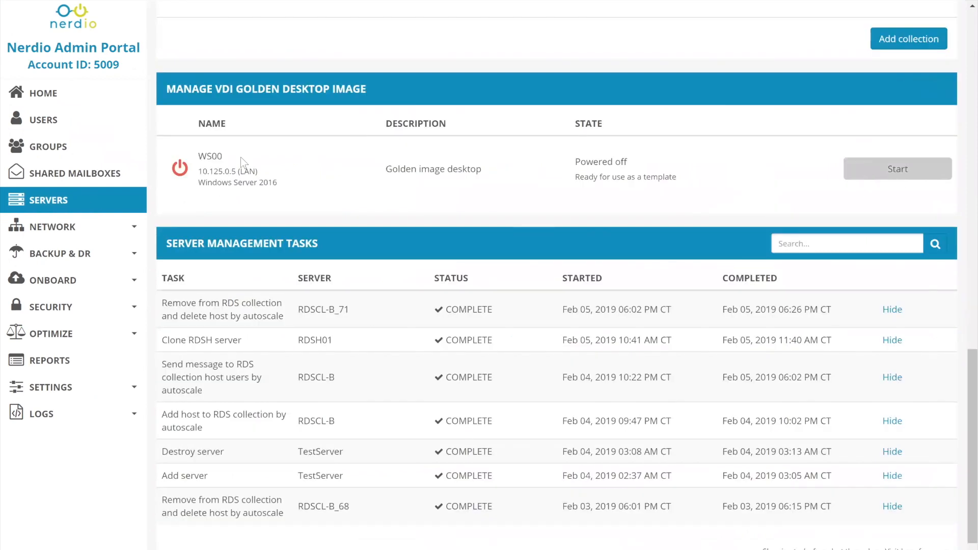
drag(198, 156, 286, 181)
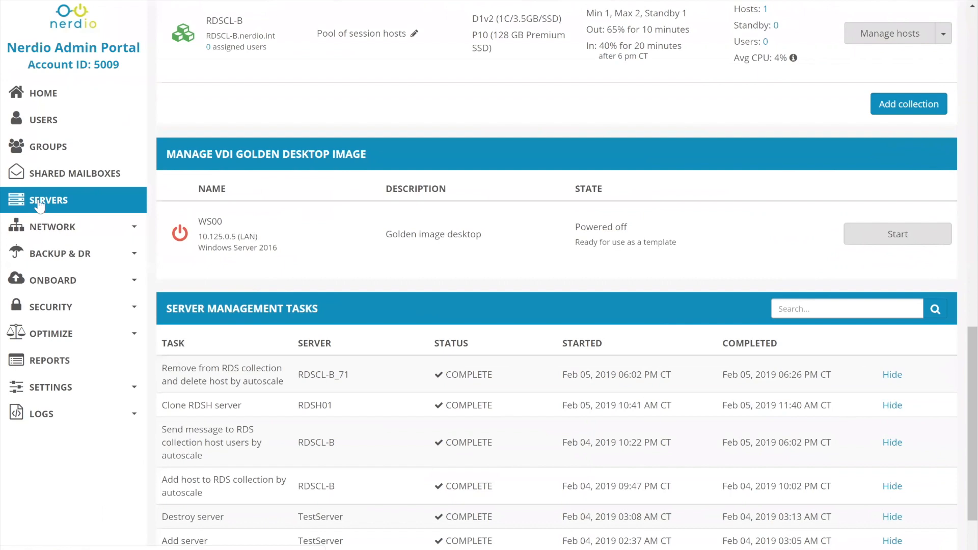
Go to Backup & DR in the Nerdio portal, and open NerdioBackupVault from the Recovery Services vaults in Azure
click(65, 255)
click(68, 273)
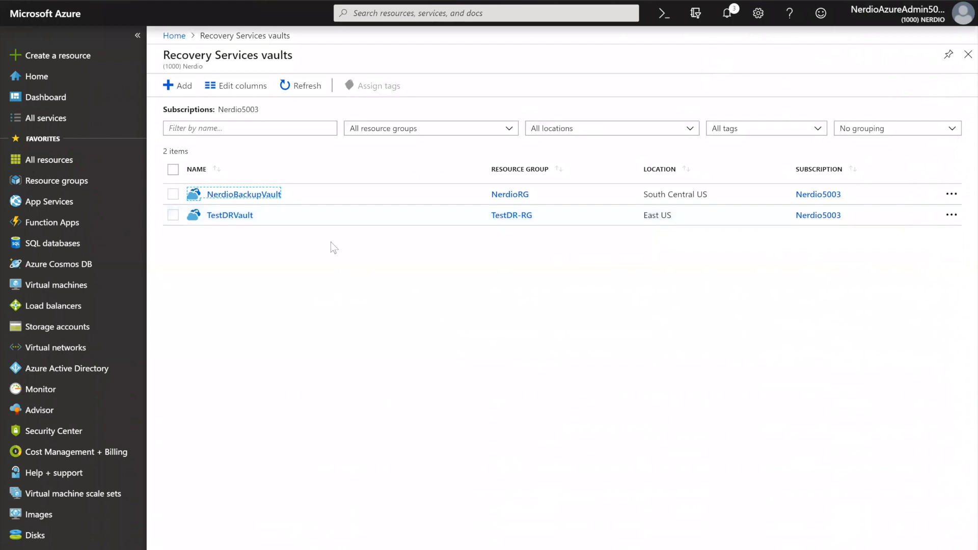
click(274, 195)
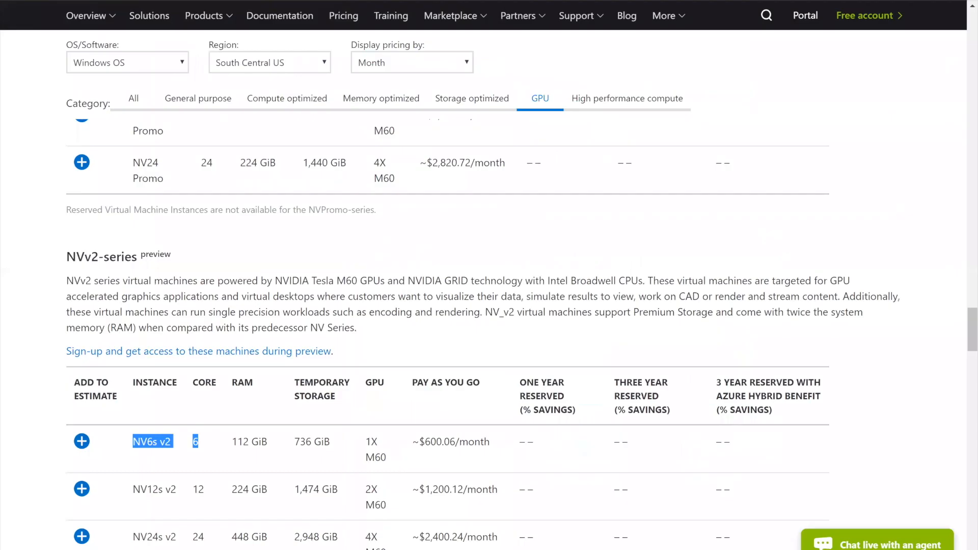
Search the web for "azure site recovery pricing" and open the Azure Site Recovery pricing page
drag(174, 442, 199, 441)
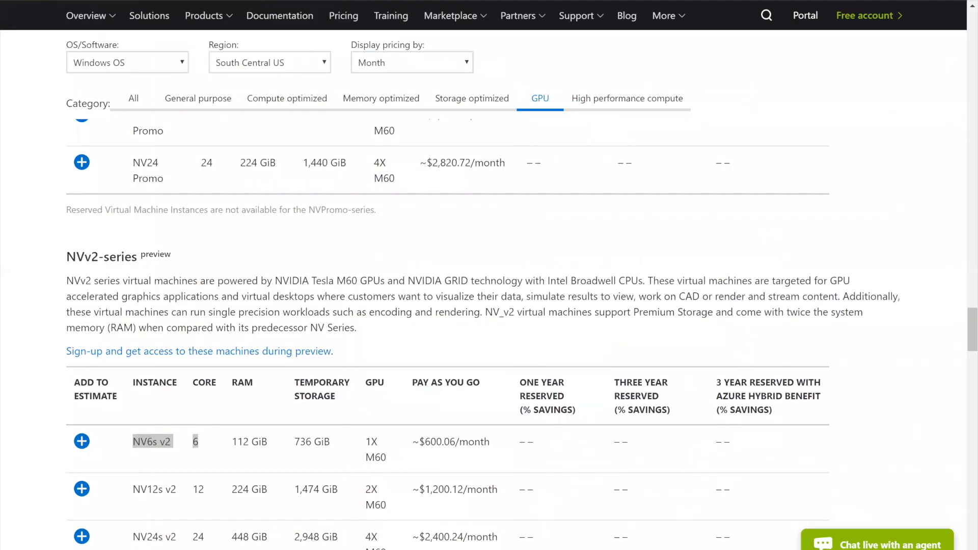
key(ctrl+l)
text(azure site re)
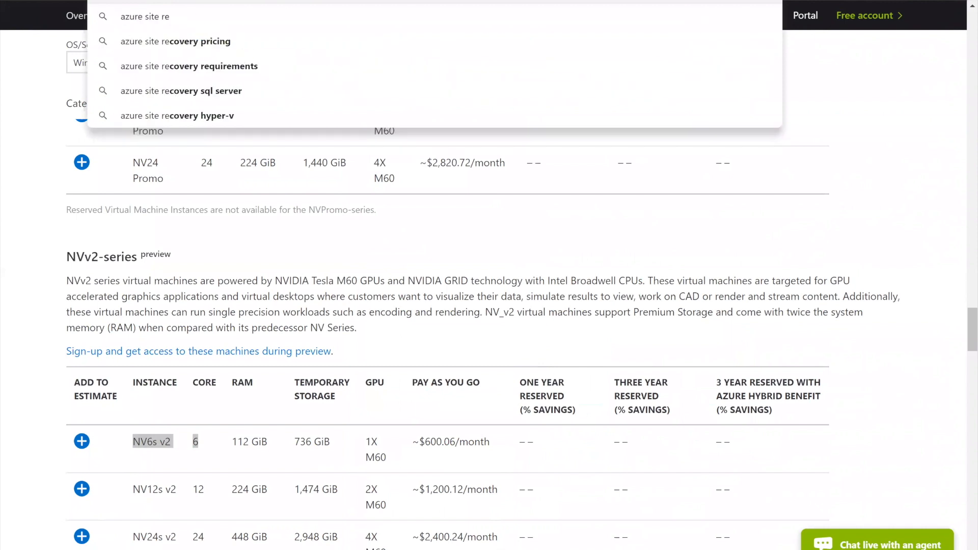
text(covery pricing)
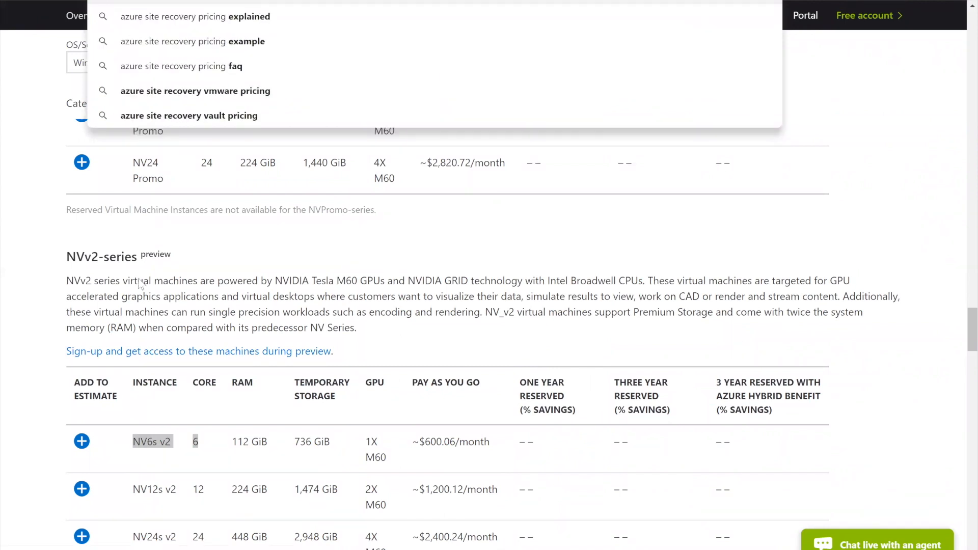
key(Return)
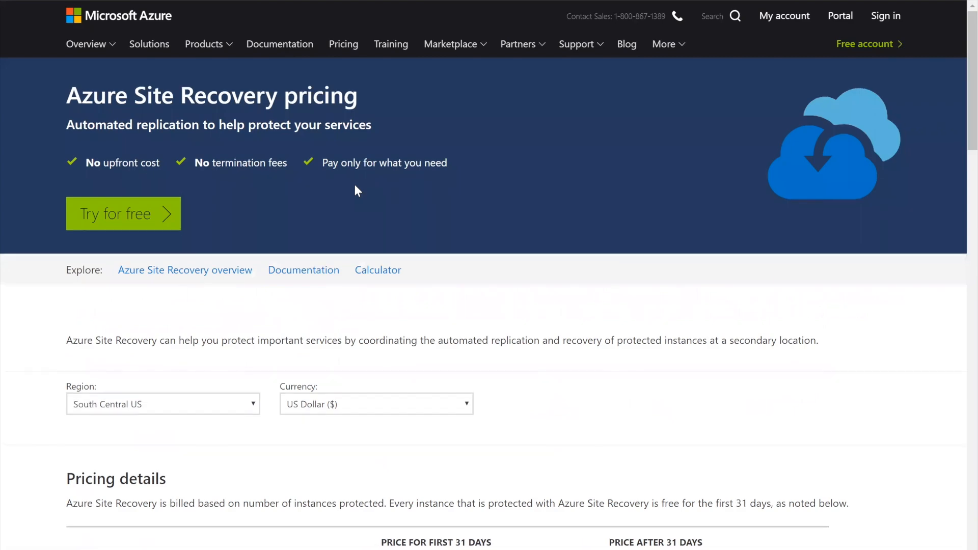
Highlight the Azure Site Recovery to customer owned sites entry and its prices for the first 31 days and after 31 days
scroll(354, 185, down, 2)
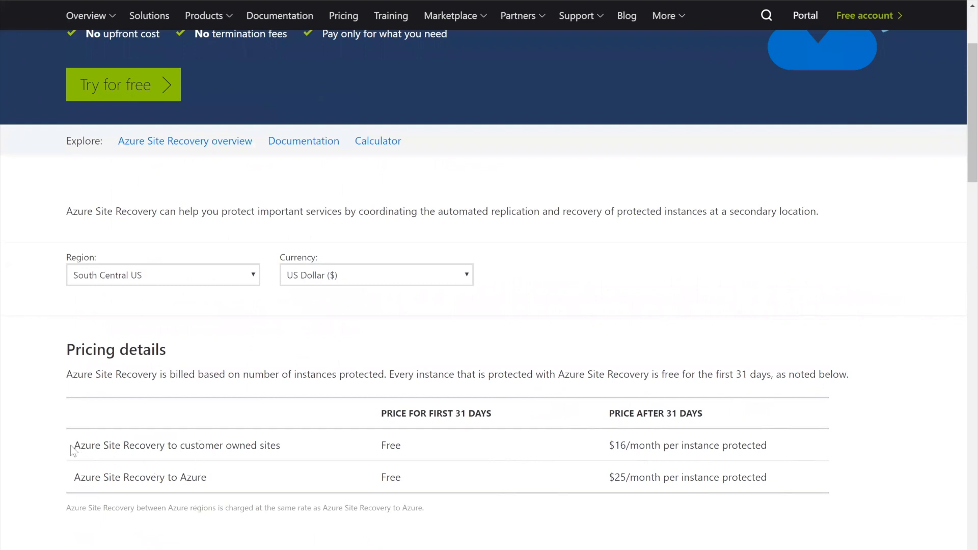
drag(74, 445, 281, 444)
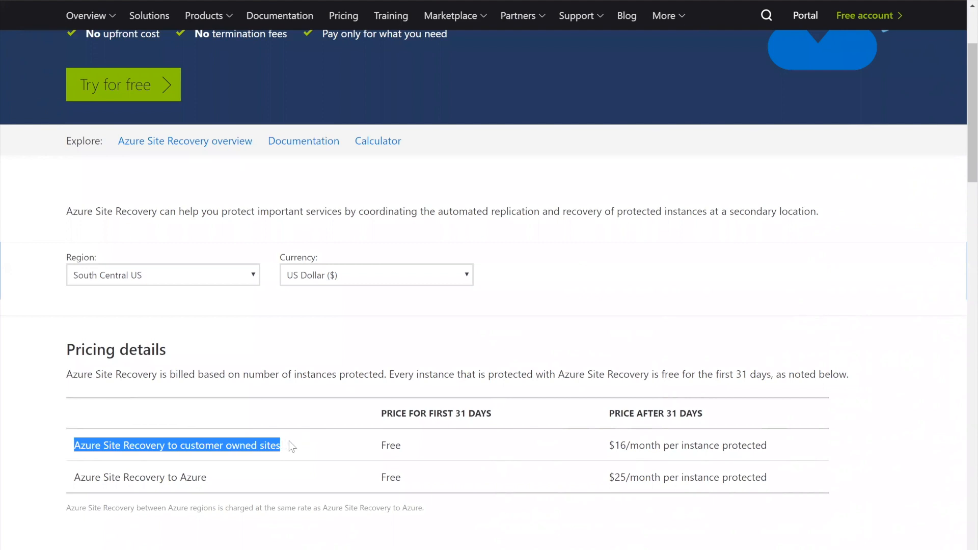
double_click(395, 445)
drag(621, 446, 628, 445)
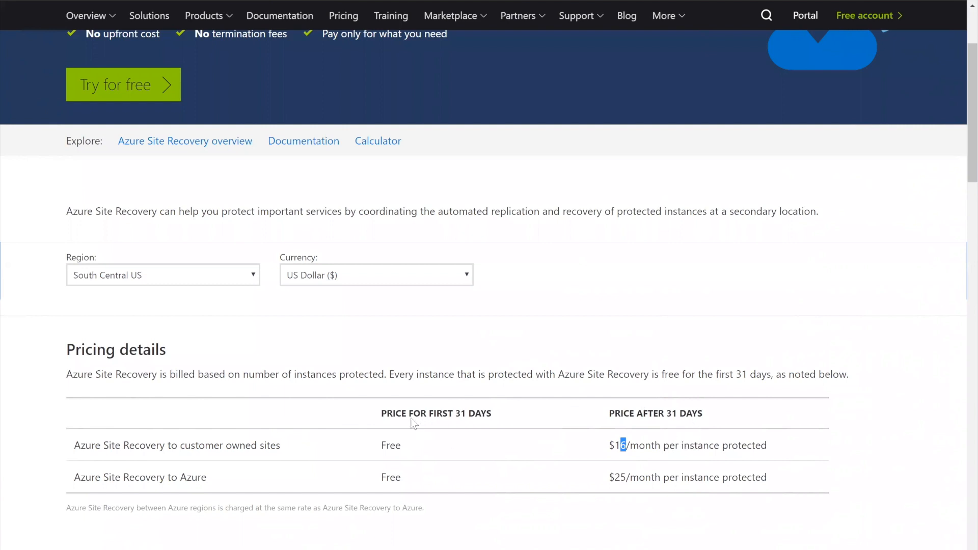
Highlight the Azure Site Recovery to Azure entry and its prices for the first 31 days and after 31 days
scroll(402, 413, down, 1)
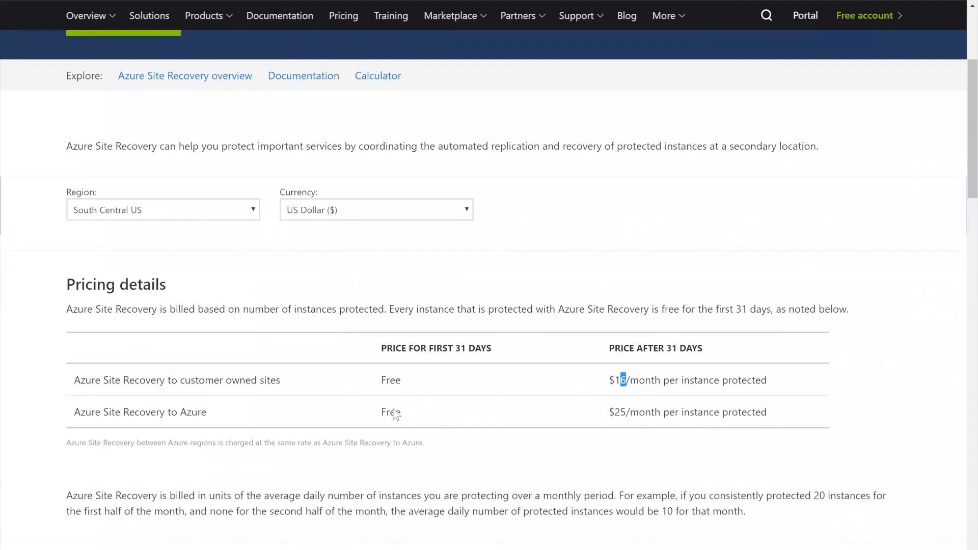
scroll(393, 408, up, 1)
drag(72, 482, 176, 486)
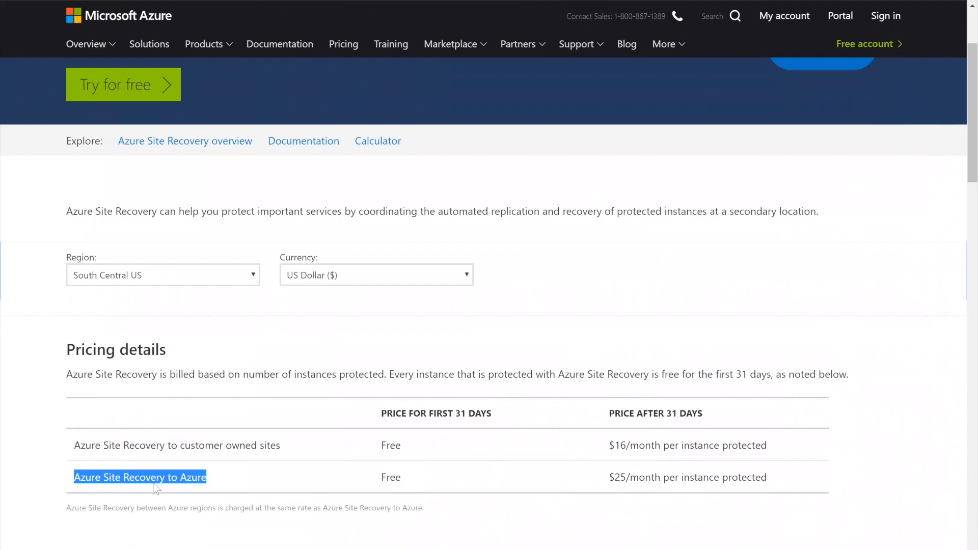
double_click(195, 483)
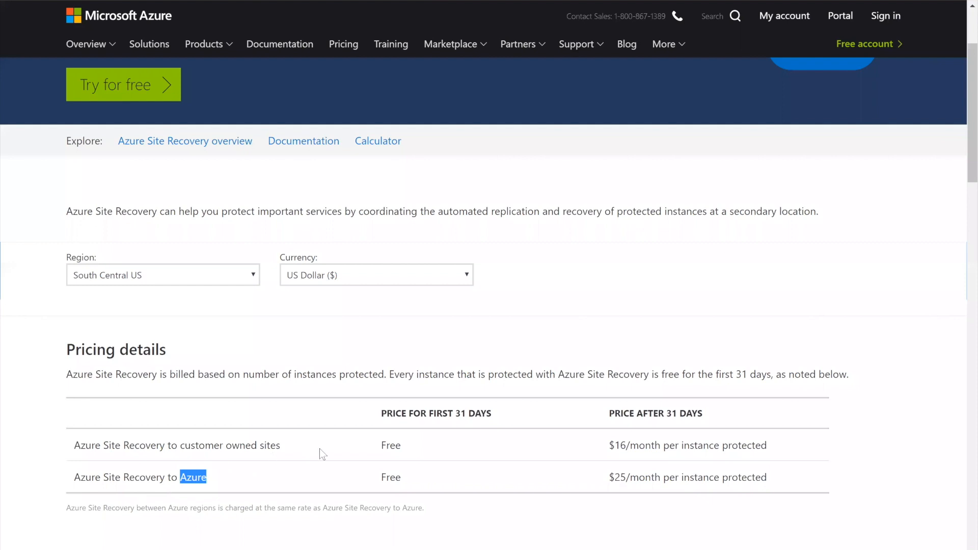
click(388, 481)
double_click(388, 481)
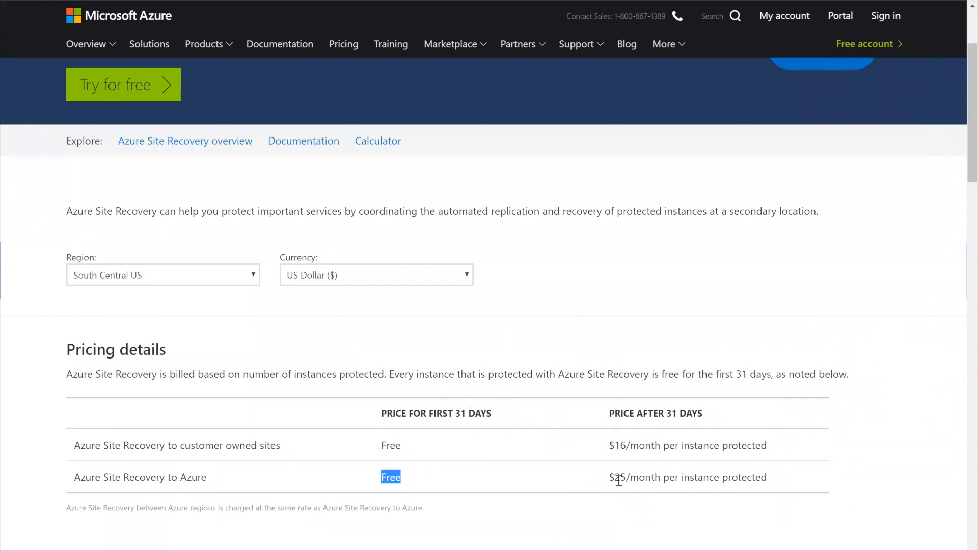
drag(614, 481, 664, 481)
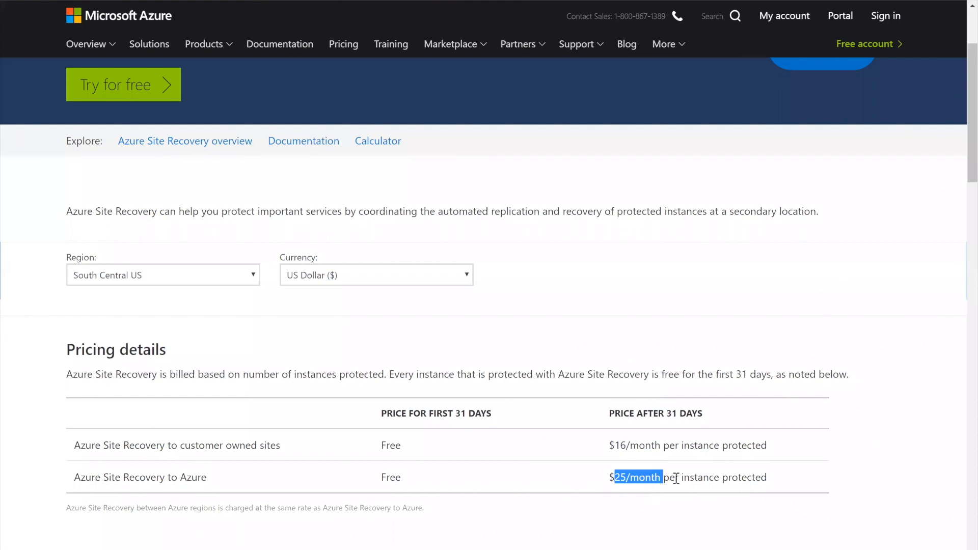